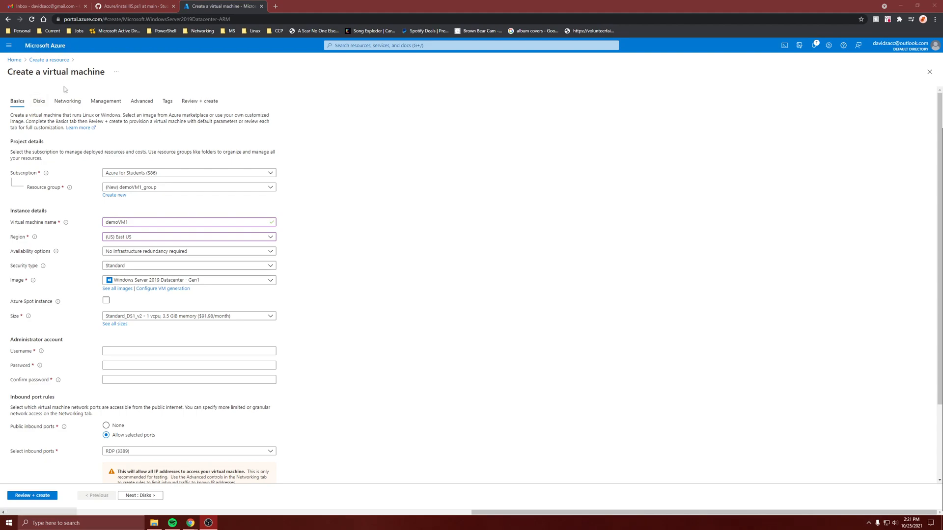
- Keep the availability option at no infrastructure redundancy and allow HTTP (80) alongside RDP (3389) as inbound ports for demoVM1
{"action": "left_click", "coordinate": [133, 251]}
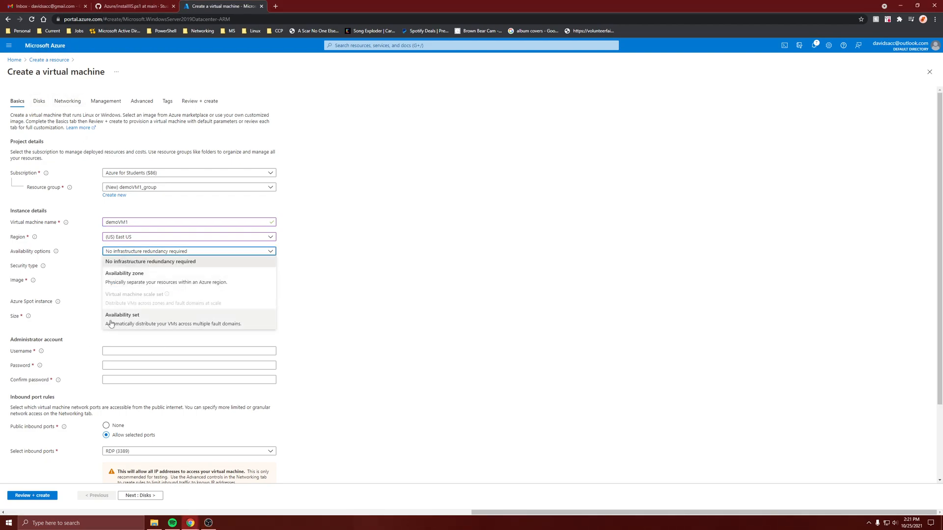
{"action": "left_click", "coordinate": [354, 283]}
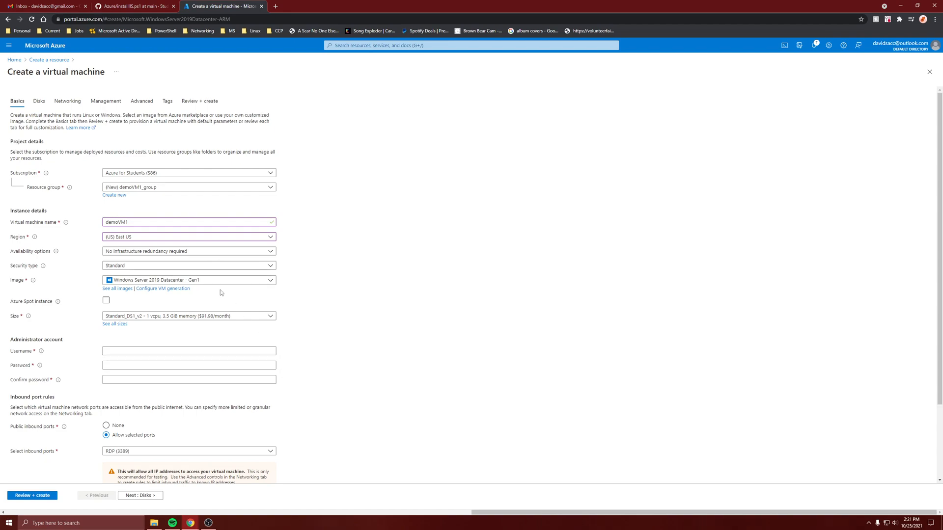
{"action": "scroll", "coordinate": [147, 388], "scroll_direction": "down", "scroll_amount": 2}
{"action": "left_click", "coordinate": [141, 379]}
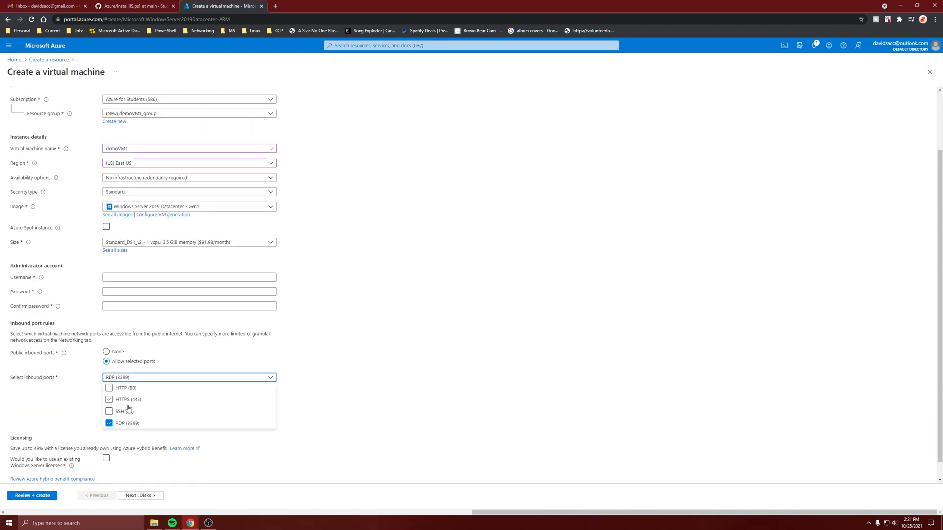
{"action": "left_click", "coordinate": [127, 389]}
{"action": "left_click", "coordinate": [432, 366]}
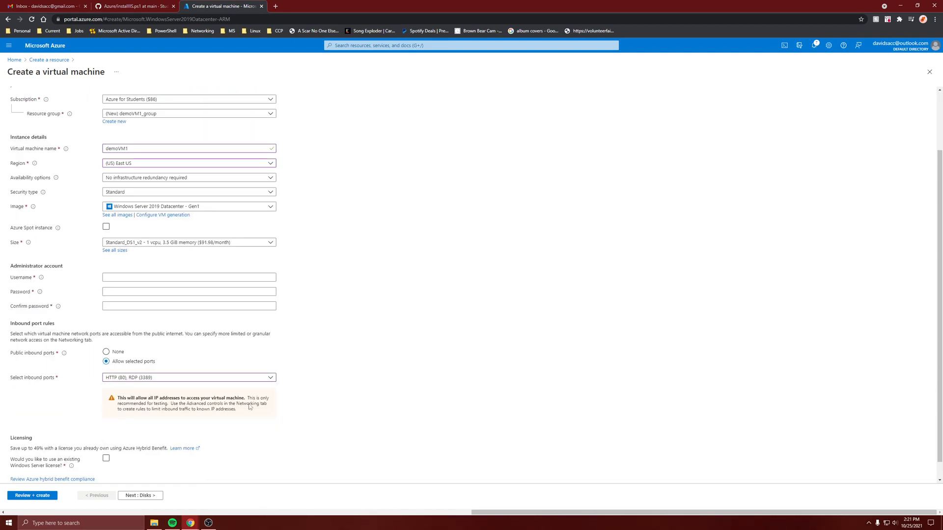
- Review the networking settings of the new virtual machine and return to its basic settings
{"action": "scroll", "coordinate": [236, 343], "scroll_direction": "up", "scroll_amount": 2}
{"action": "scroll", "coordinate": [197, 221], "scroll_direction": "down", "scroll_amount": 2}
{"action": "scroll", "coordinate": [163, 122], "scroll_direction": "up", "scroll_amount": 2}
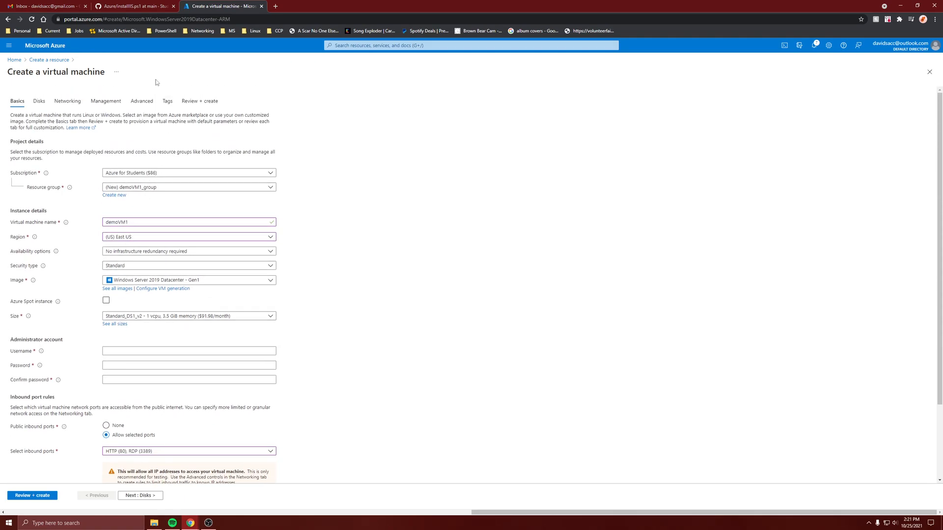
{"action": "left_click", "coordinate": [67, 101]}
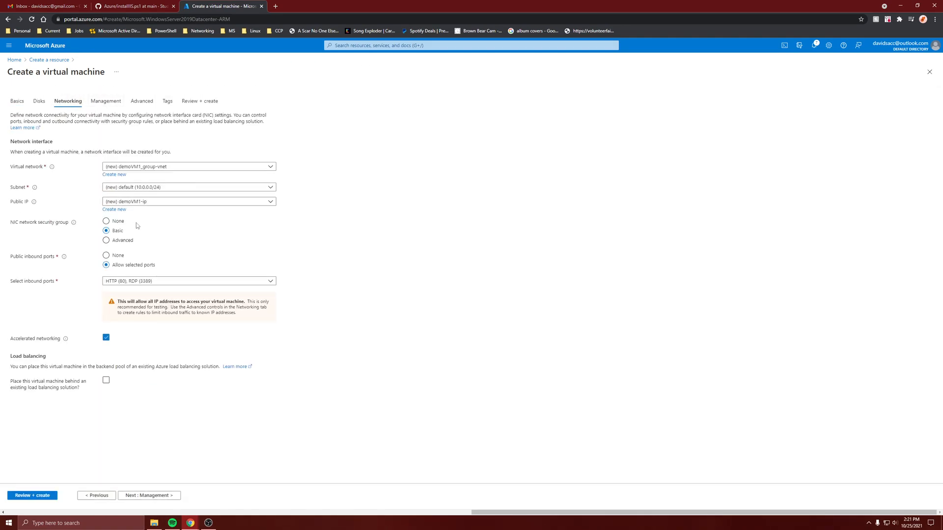
{"action": "left_click", "coordinate": [17, 101]}
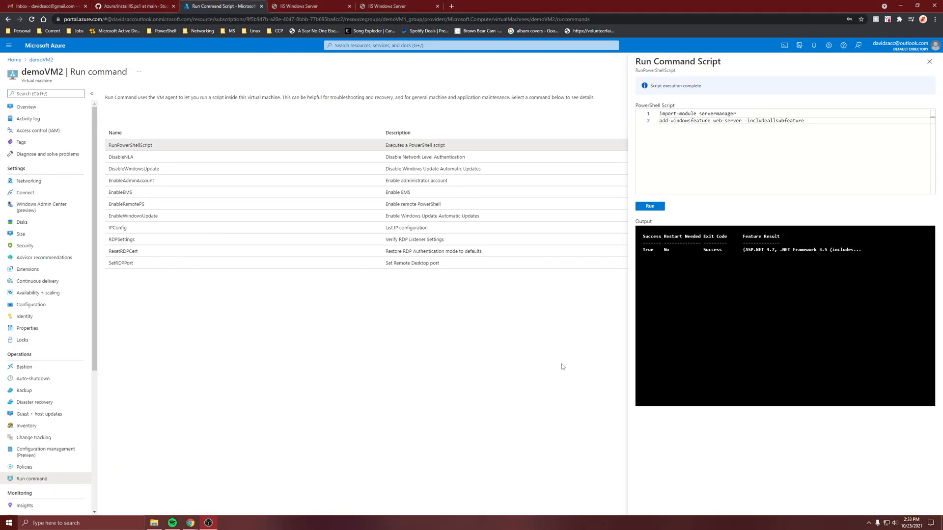
- View the IIS welcome page and close both IIS Windows Server pages
{"action": "left_click", "coordinate": [310, 6]}
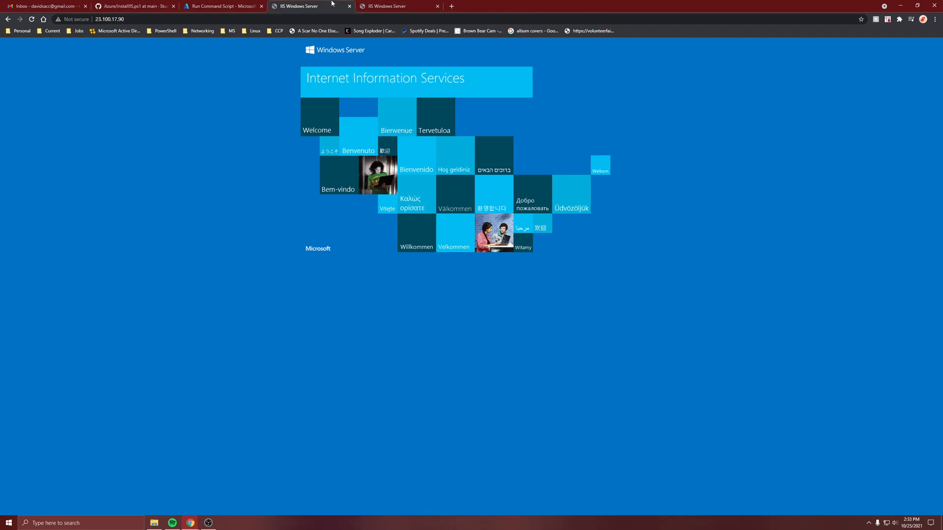
{"action": "left_click", "coordinate": [349, 7]}
{"action": "left_click", "coordinate": [349, 6]}
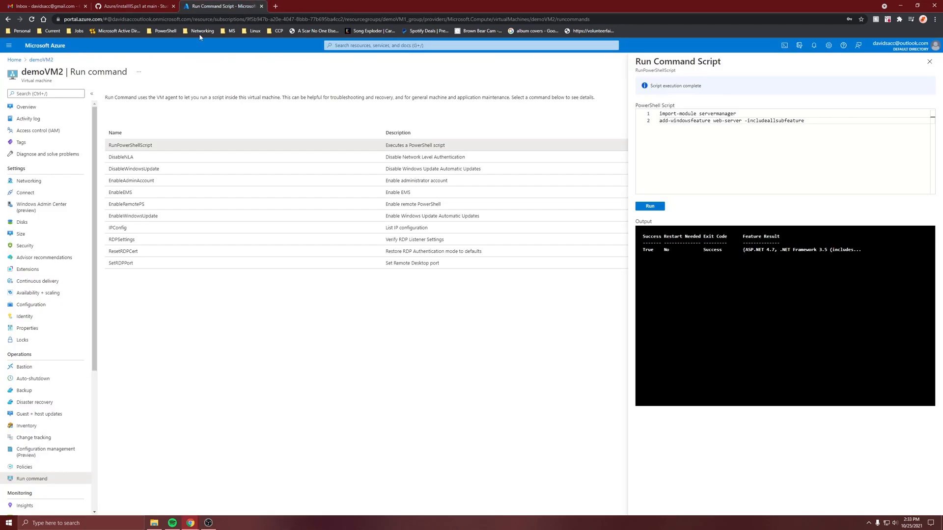
- Open the ipconfig1 settings of the network interface attached to demoVM1
{"action": "left_click", "coordinate": [15, 60]}
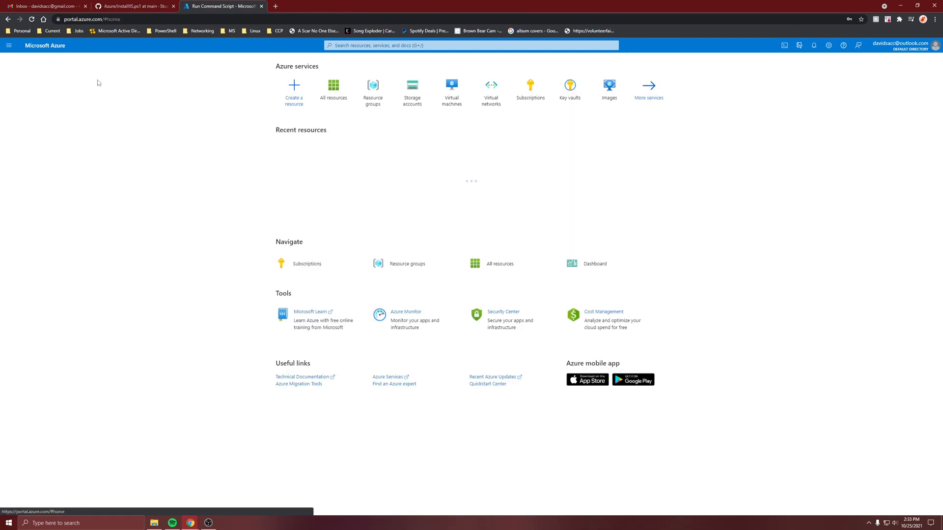
{"action": "left_click", "coordinate": [344, 172]}
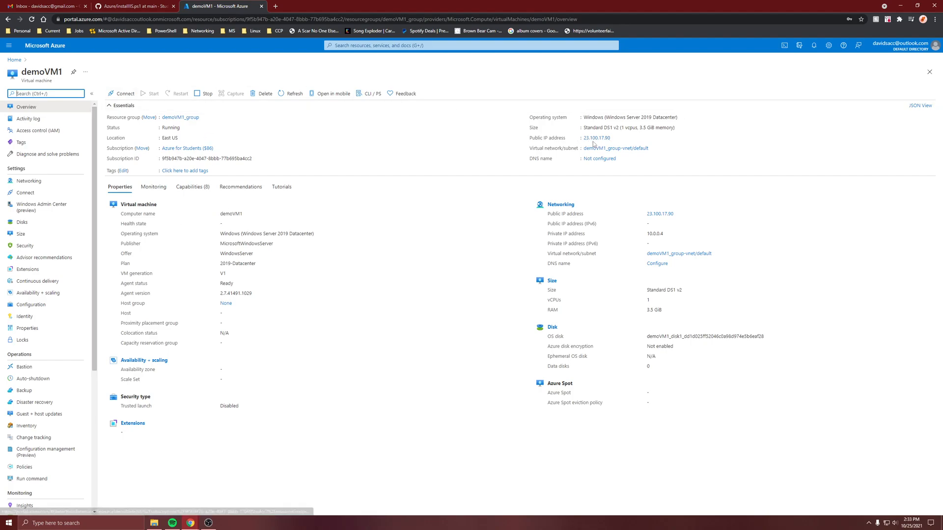
{"action": "left_click", "coordinate": [48, 188]}
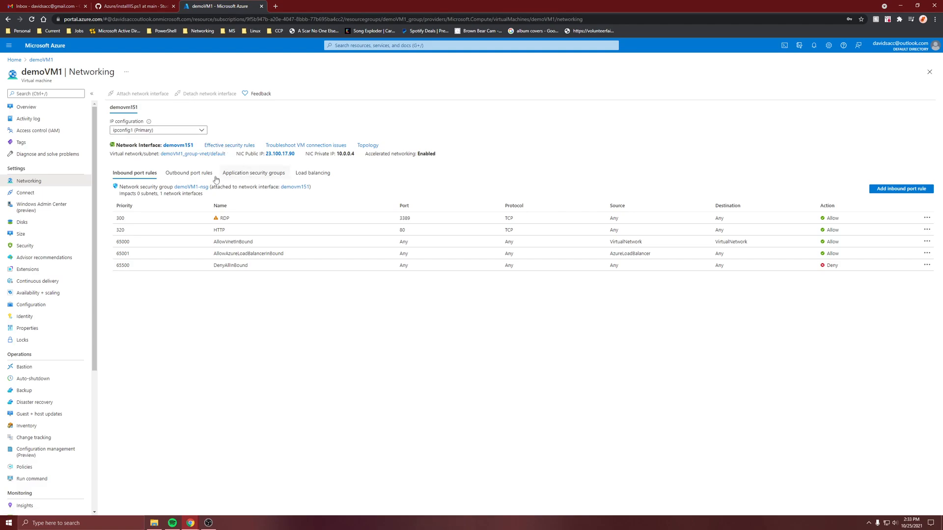
{"action": "left_click", "coordinate": [186, 147]}
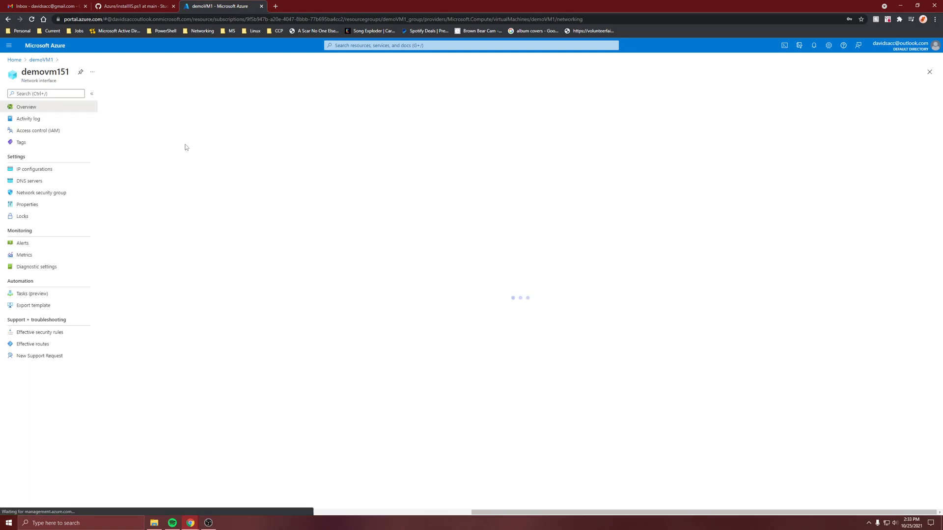
{"action": "left_click", "coordinate": [36, 169]}
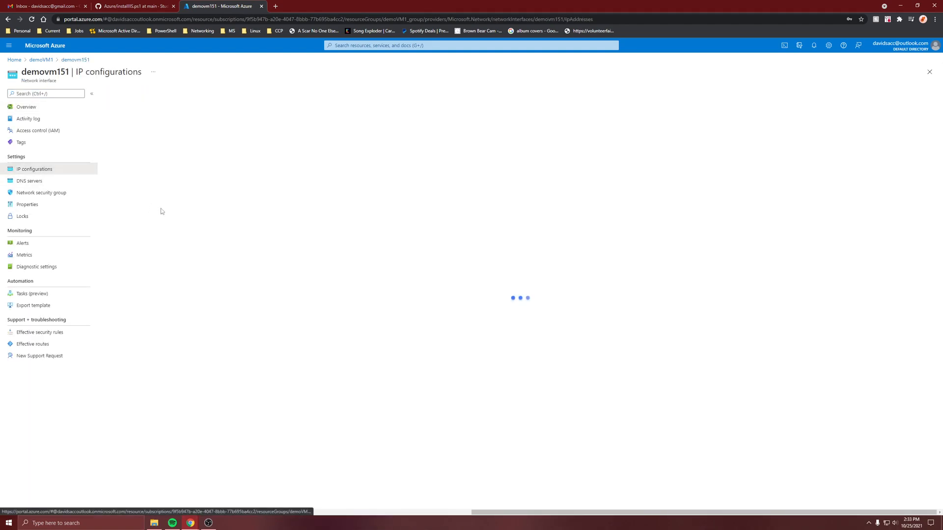
{"action": "left_click", "coordinate": [131, 197]}
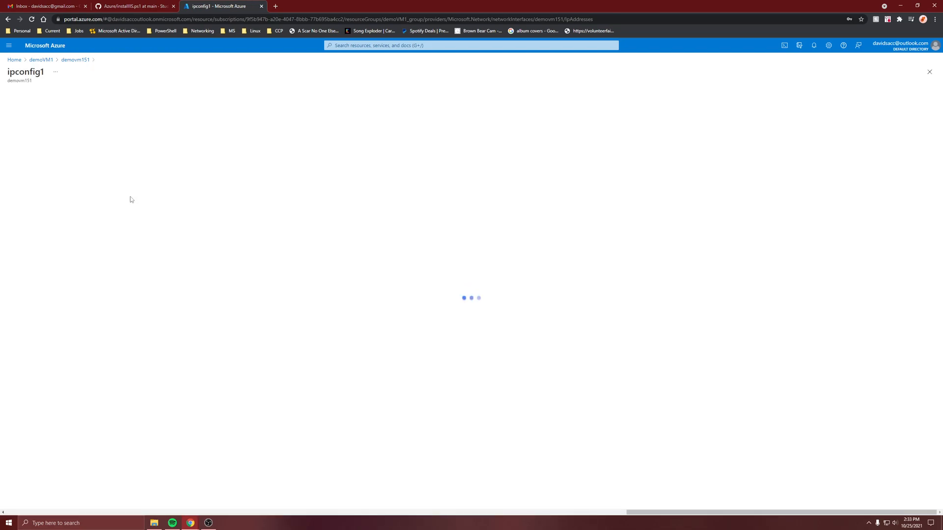
- Disassociate the public IP address from ipconfig1, set the private IP assignment to Static at 10.0.0.4, and save
{"action": "left_click", "coordinate": [24, 131]}
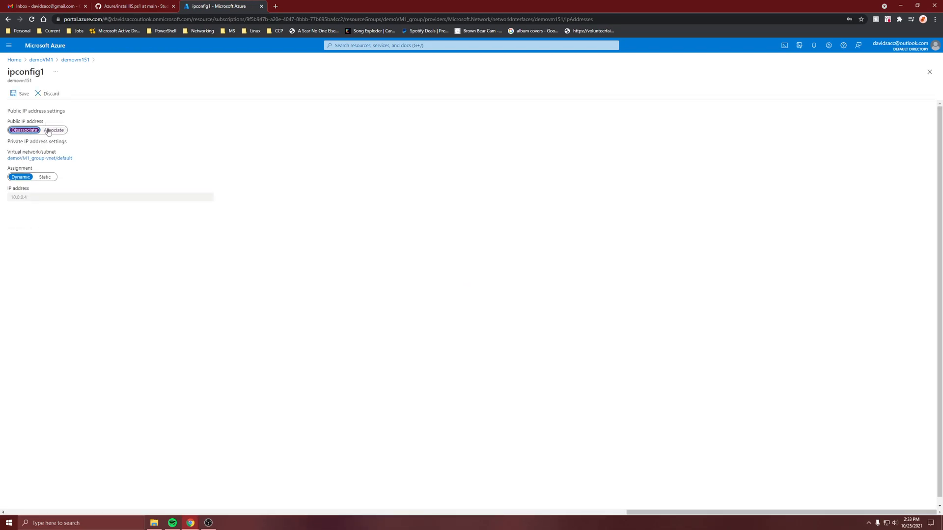
{"action": "left_click", "coordinate": [36, 178]}
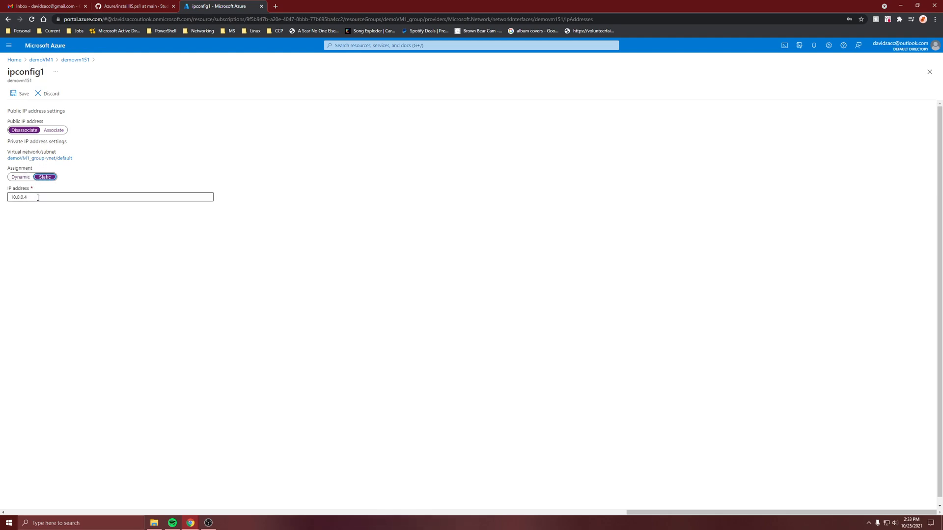
{"action": "left_click", "coordinate": [23, 94]}
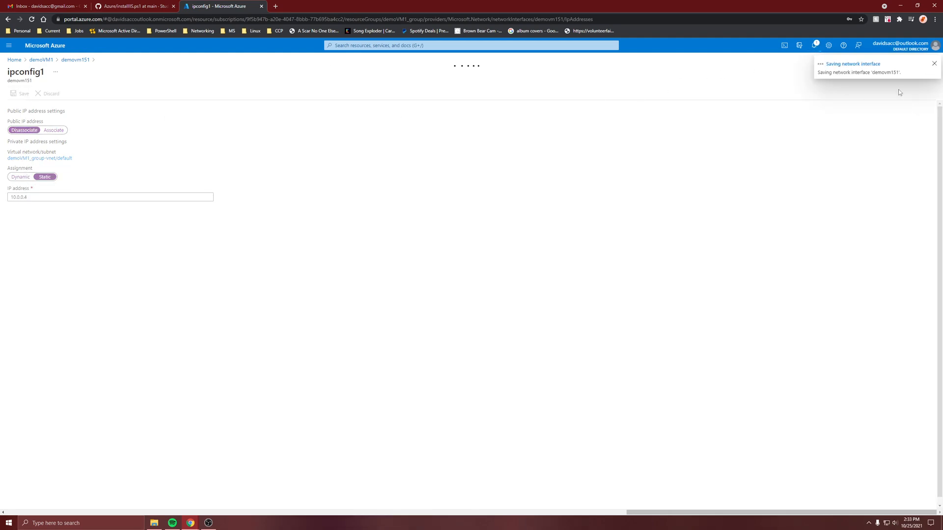
{"action": "left_click", "coordinate": [14, 59]}
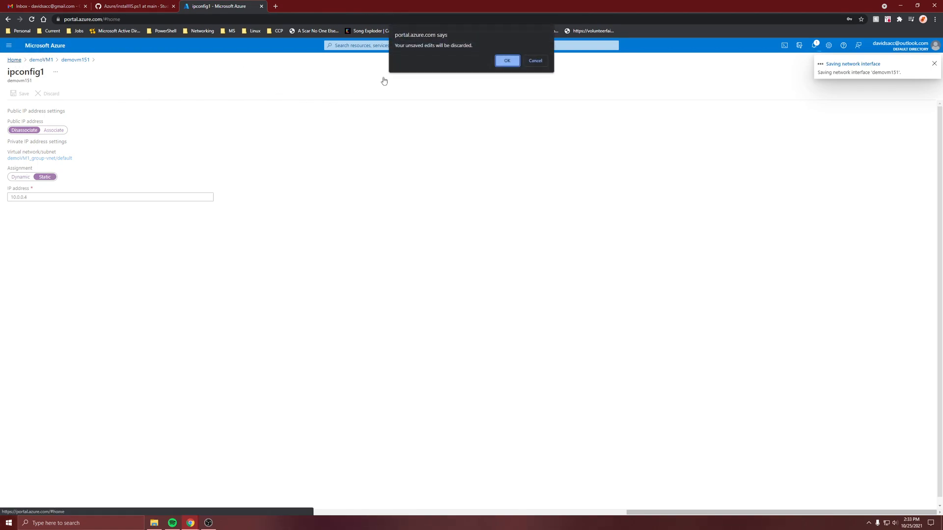
{"action": "left_click", "coordinate": [535, 60]}
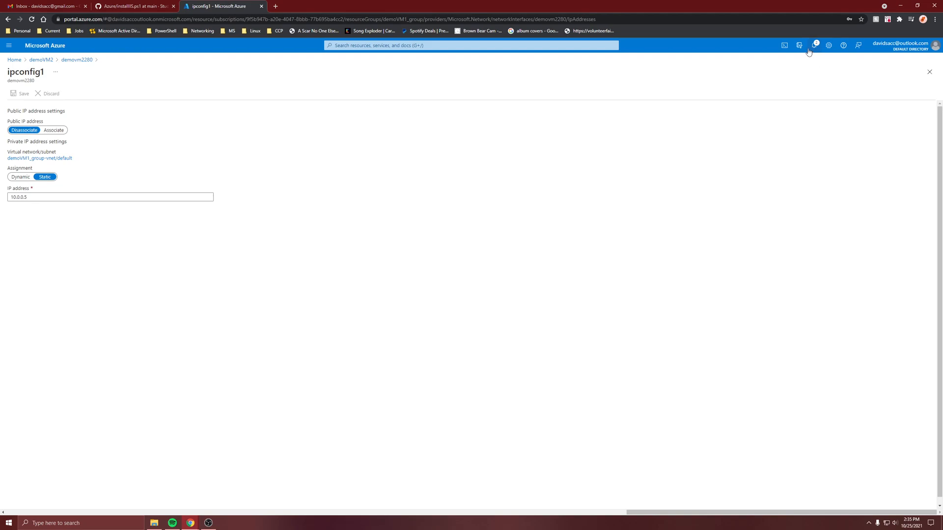
- Check the save notifications for the network interfaces and the public IP address in demoVM2's overview
{"action": "left_click", "coordinate": [811, 48]}
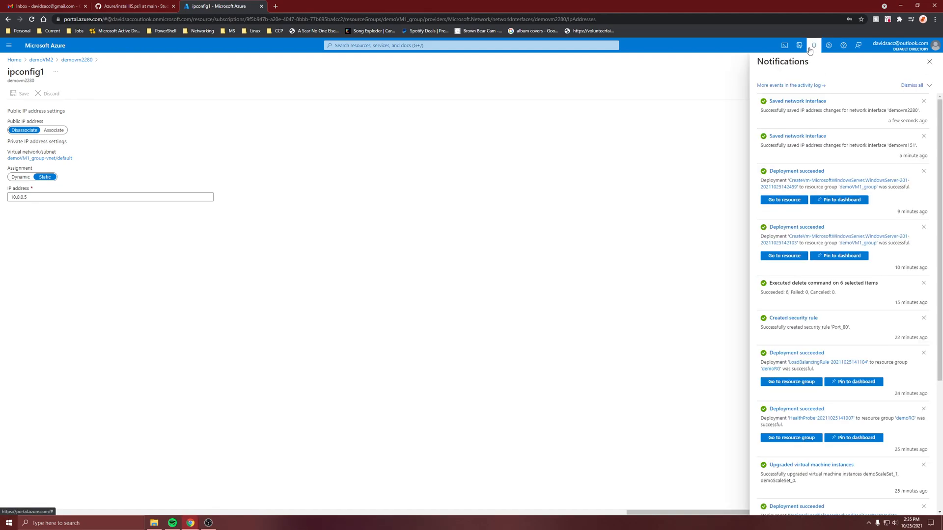
{"action": "left_click", "coordinate": [41, 59]}
{"action": "left_click", "coordinate": [26, 106]}
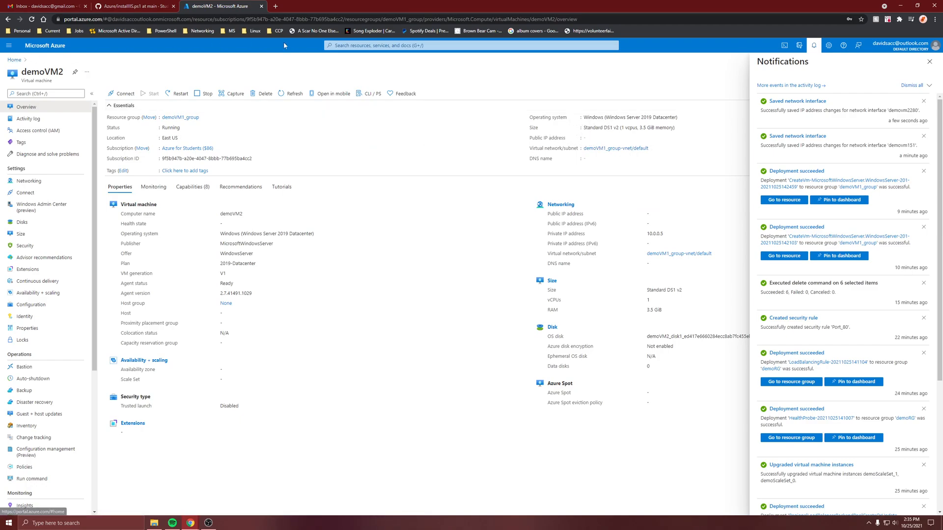
- Search the resource catalog for "load balancer" and start creating a Microsoft Load Balancer
{"action": "left_click", "coordinate": [14, 60]}
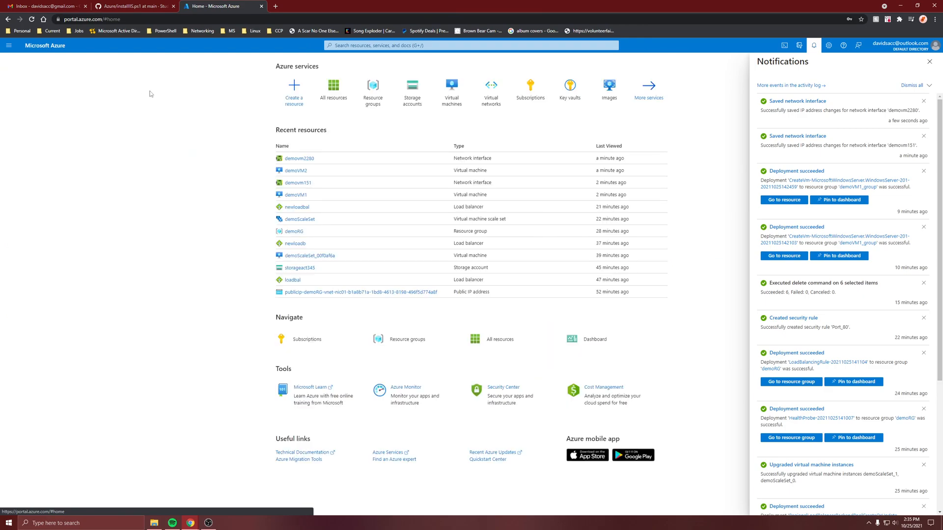
{"action": "left_click", "coordinate": [275, 91]}
{"action": "type", "text": "load balancer"}
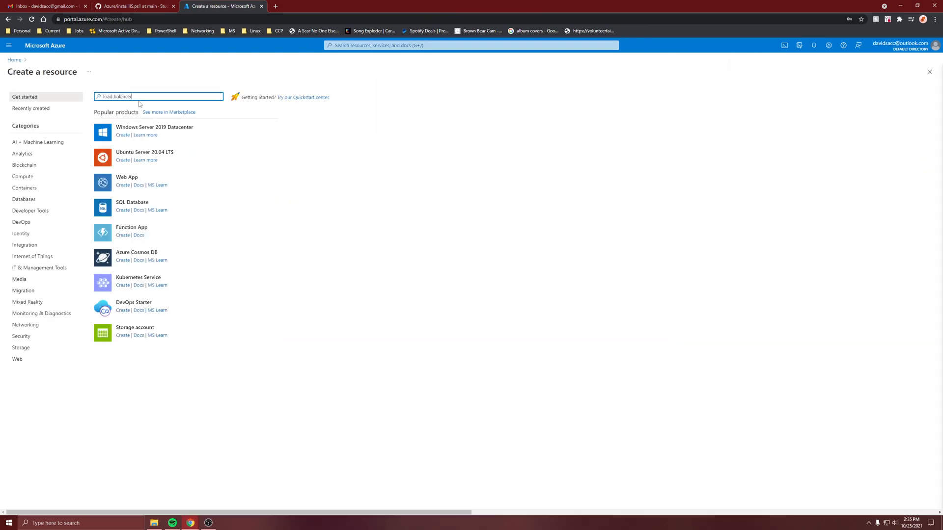
{"action": "key", "text": "Return"}
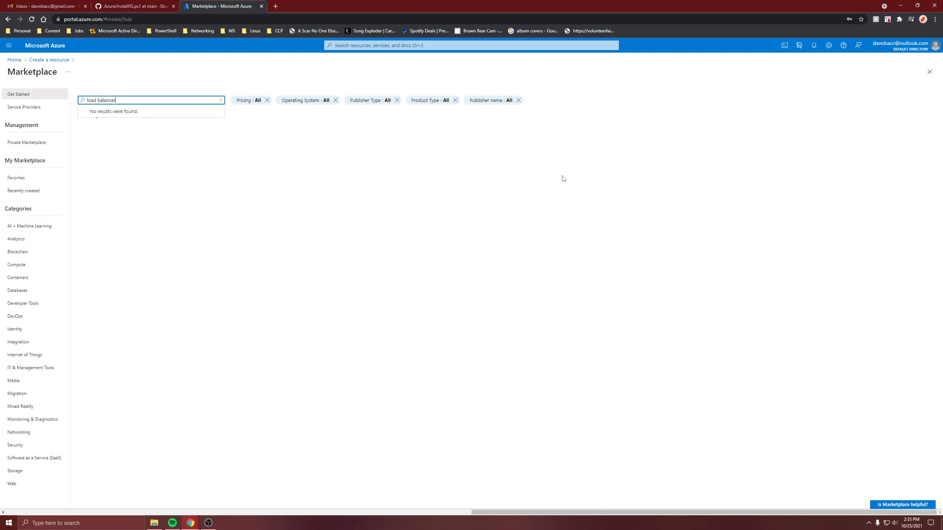
{"action": "left_click", "coordinate": [184, 172]}
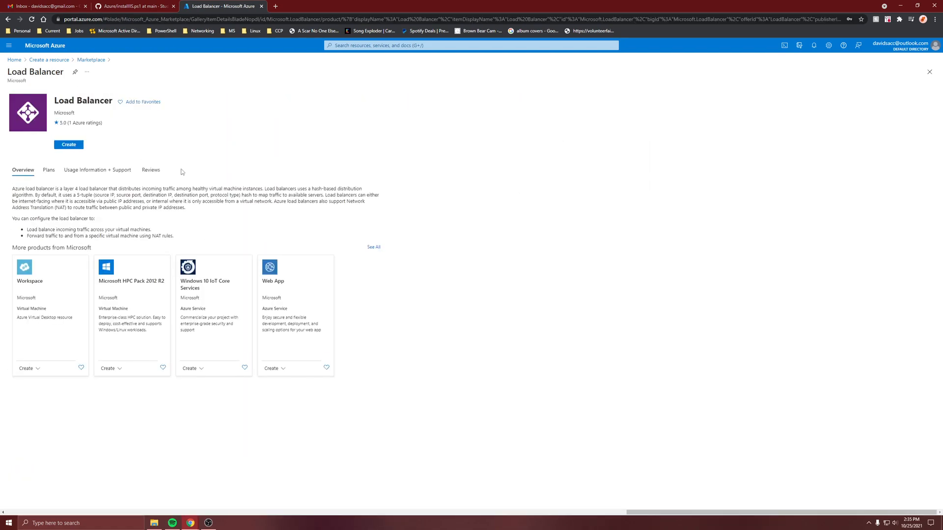
{"action": "left_click", "coordinate": [71, 145]}
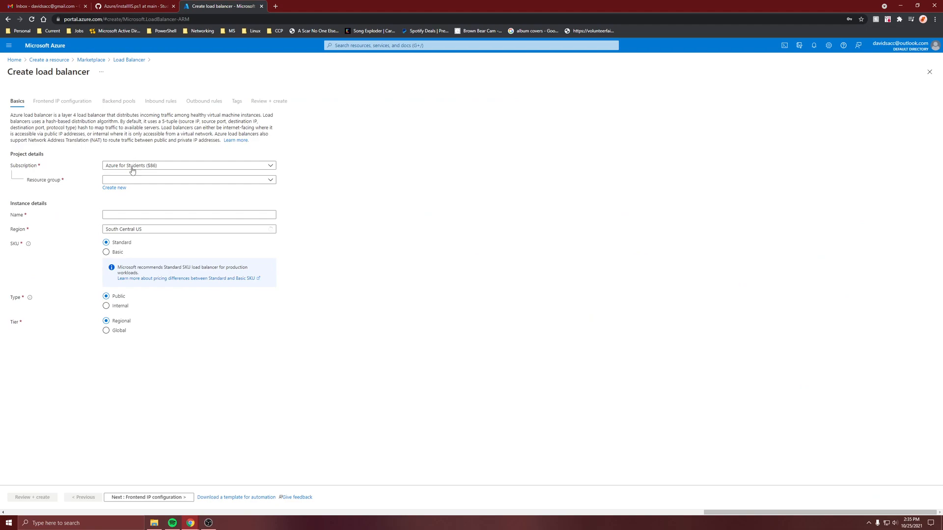
- Assign the load balancer to resource group demoVM1_group and name it standardloadbalancer, keeping East US, Standard SKU and Public type
{"action": "left_click", "coordinate": [126, 180]}
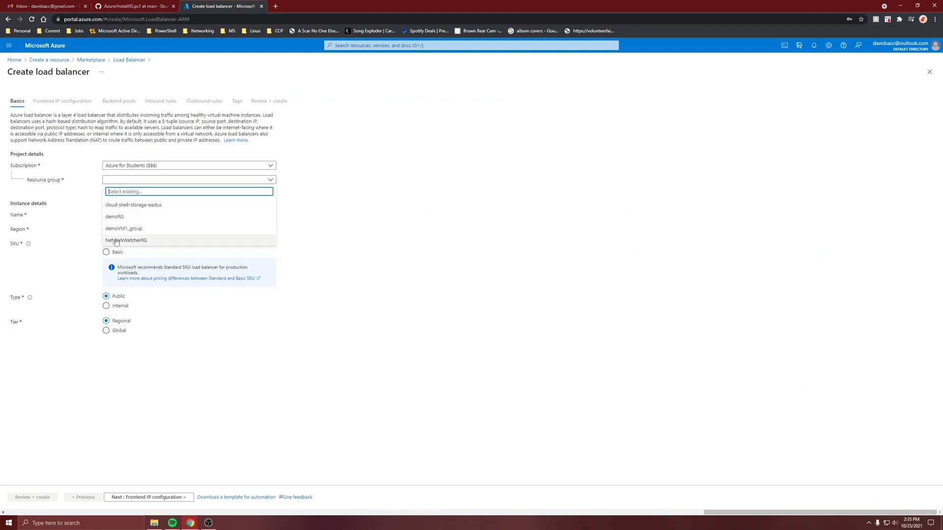
{"action": "left_click", "coordinate": [130, 229]}
{"action": "left_click", "coordinate": [118, 214]}
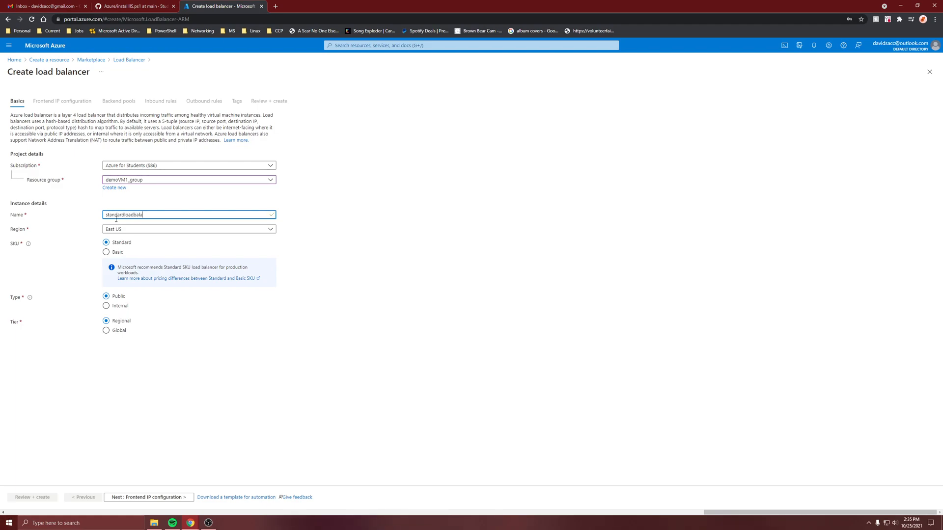
{"action": "left_click", "coordinate": [121, 230]}
{"action": "left_click", "coordinate": [121, 229]}
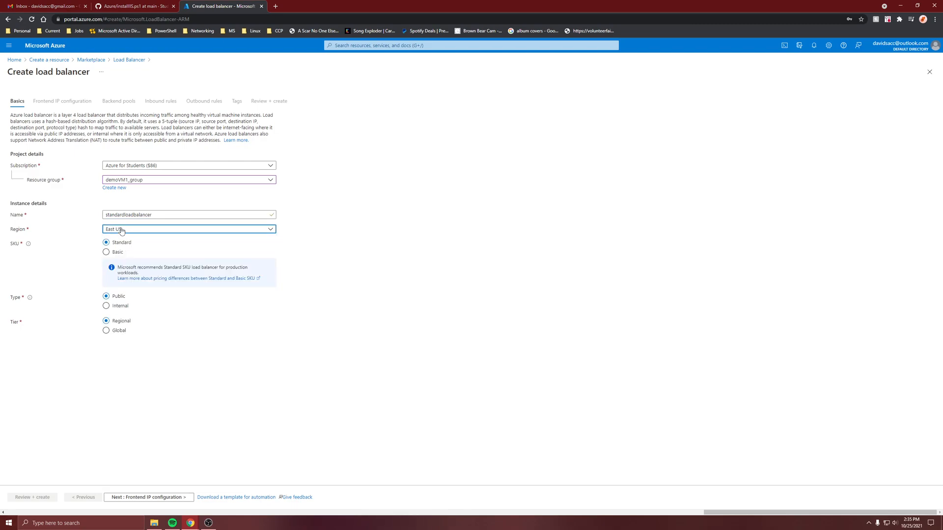
{"action": "left_click_drag", "start_coordinate": [116, 243], "coordinate": [110, 243]}
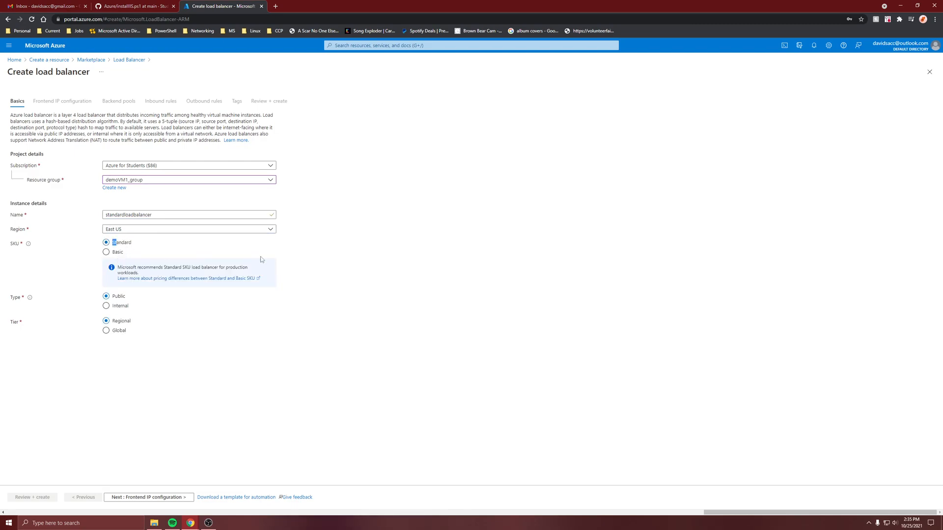
{"action": "left_click", "coordinate": [271, 329]}
{"action": "mouse_move", "coordinate": [129, 297]}
{"action": "left_mouse_down"}
{"action": "mouse_move", "coordinate": [92, 295]}
{"action": "mouse_move", "coordinate": [124, 297]}
{"action": "left_mouse_up"}
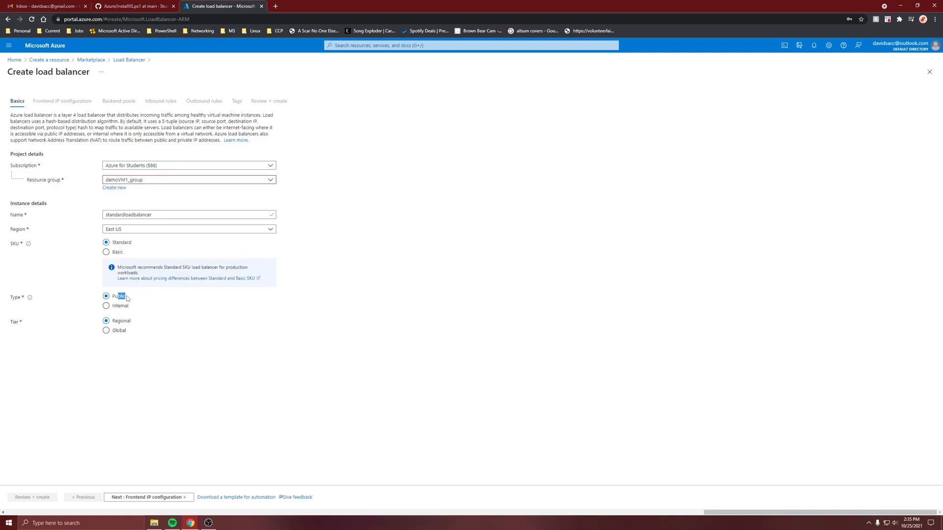
{"action": "left_click", "coordinate": [121, 299]}
- Start adding a frontend IP configuration named frontIP, keeping IPv4 and the IP address type
{"action": "left_click", "coordinate": [137, 499]}
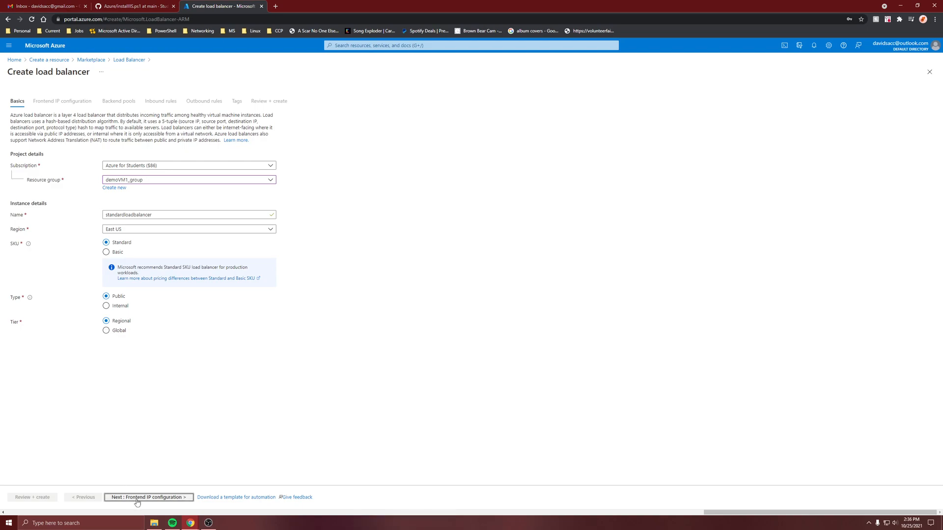
{"action": "left_click", "coordinate": [55, 138]}
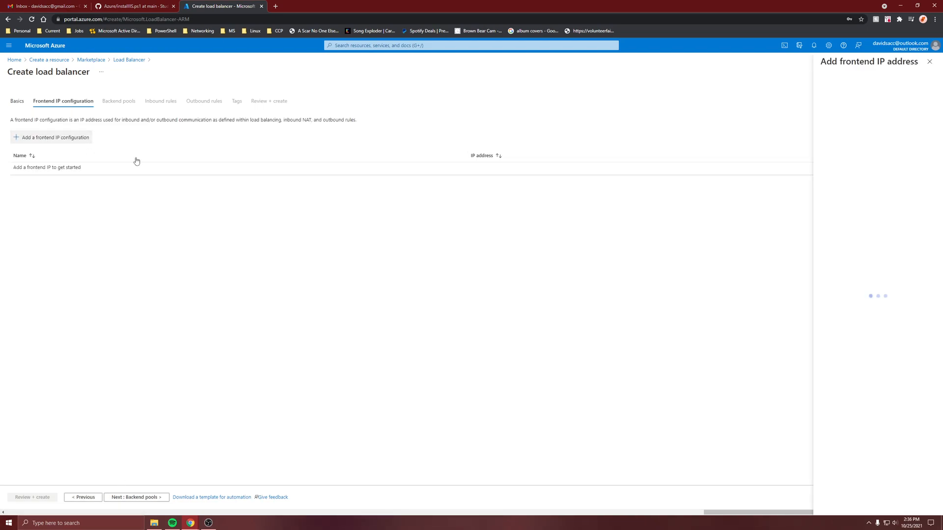
{"action": "type", "text": "frontIP"}
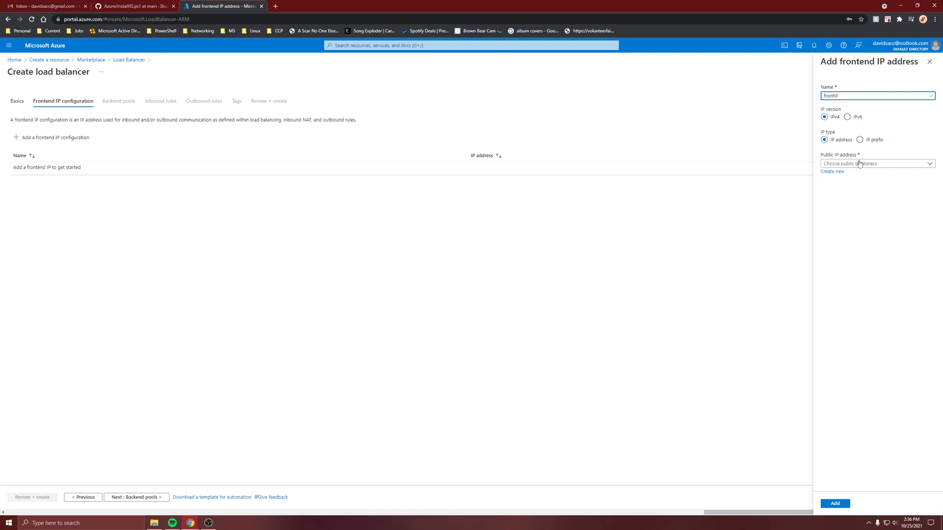
{"action": "left_click", "coordinate": [859, 164]}
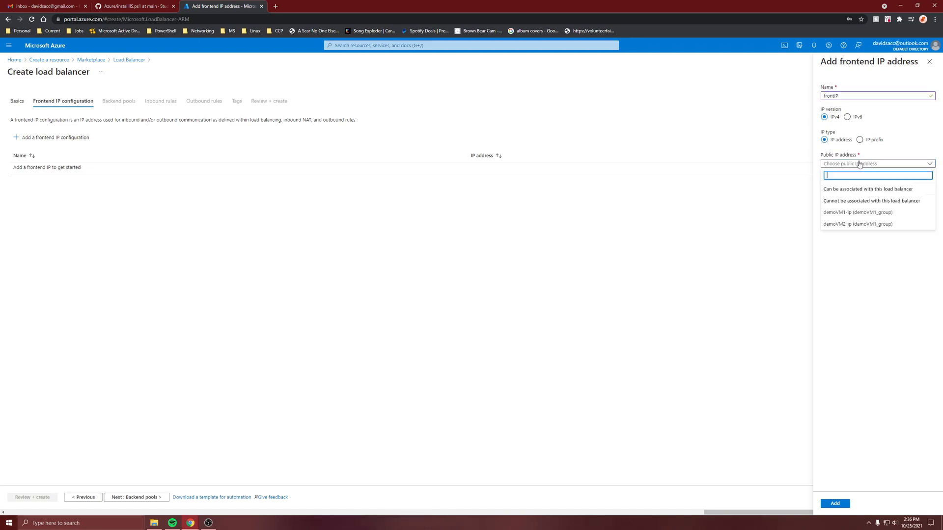
{"action": "left_click", "coordinate": [859, 164]}
- Create a new public IP address named publicIP with No Zone for frontIP and add the frontend configuration
{"action": "left_click", "coordinate": [832, 171]}
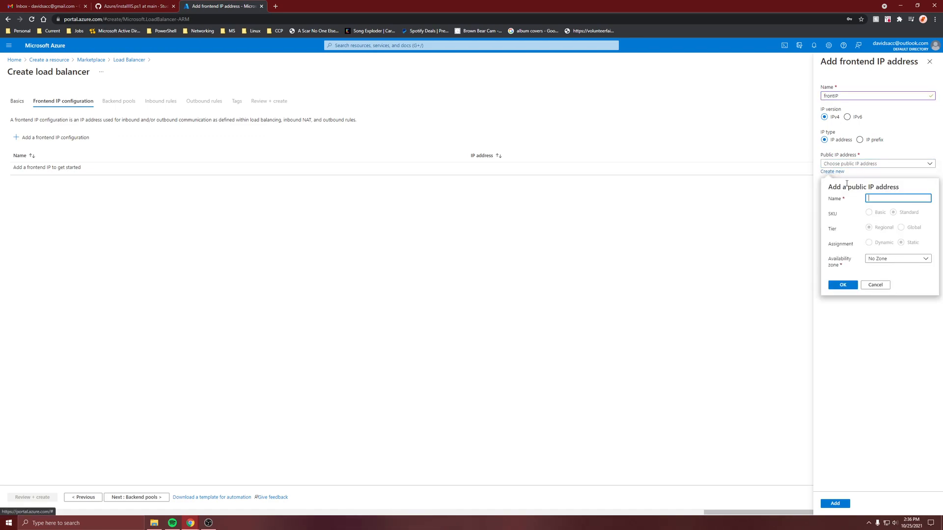
{"action": "type", "text": "P"}
{"action": "key", "text": "BackSpace"}
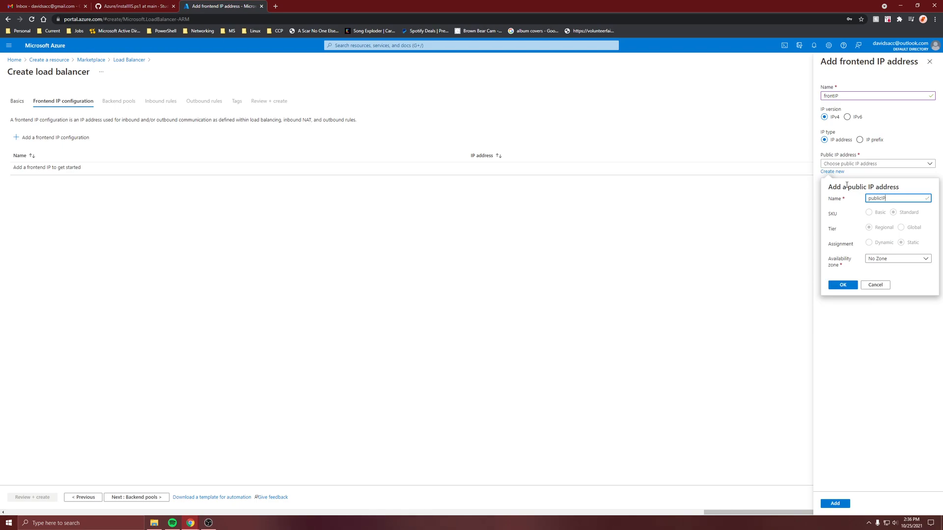
{"action": "left_click", "coordinate": [880, 260]}
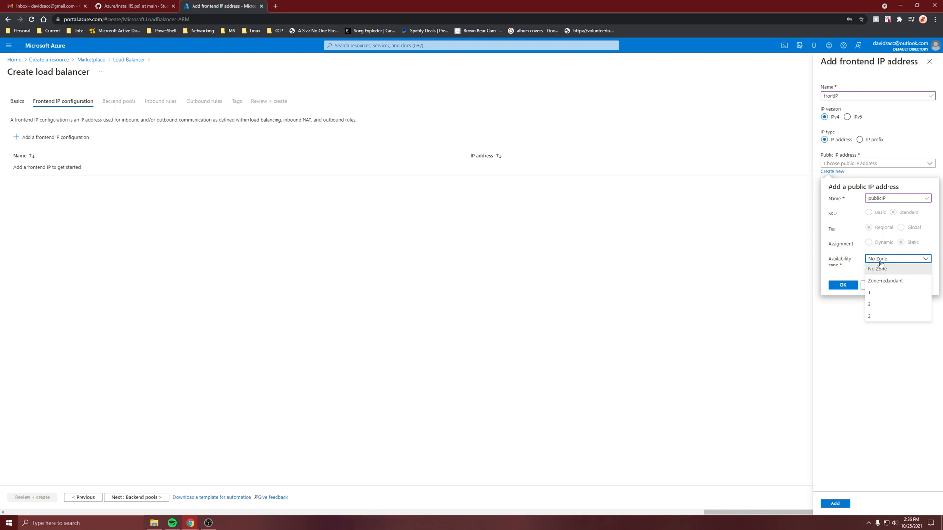
{"action": "left_click", "coordinate": [880, 261]}
{"action": "left_click", "coordinate": [842, 285]}
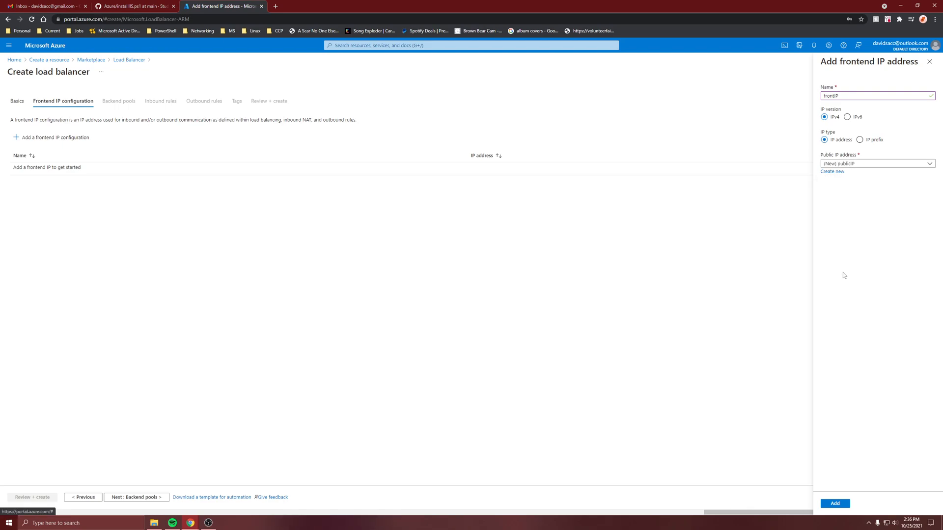
{"action": "left_click", "coordinate": [831, 504]}
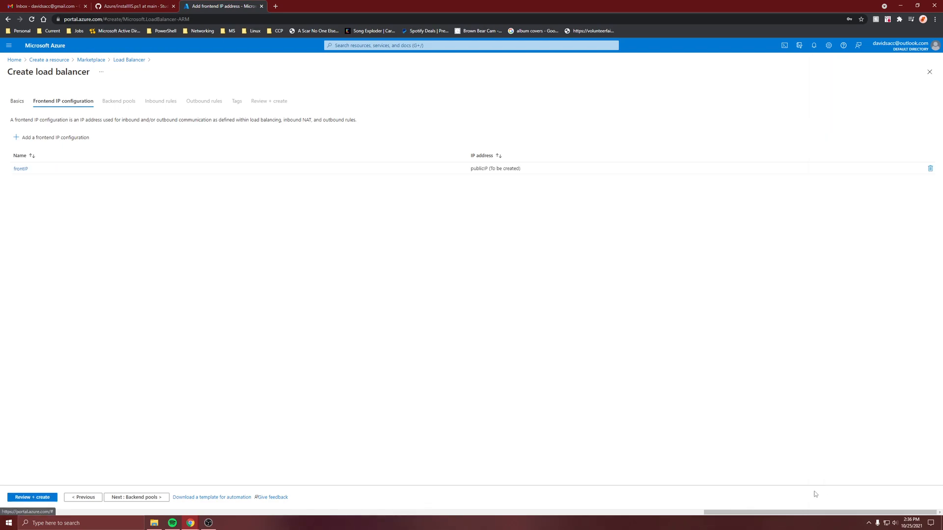
- Deploy the load balancer with the remaining settings at their defaults and open the new standardloadbalancer resource
{"action": "left_click", "coordinate": [35, 498]}
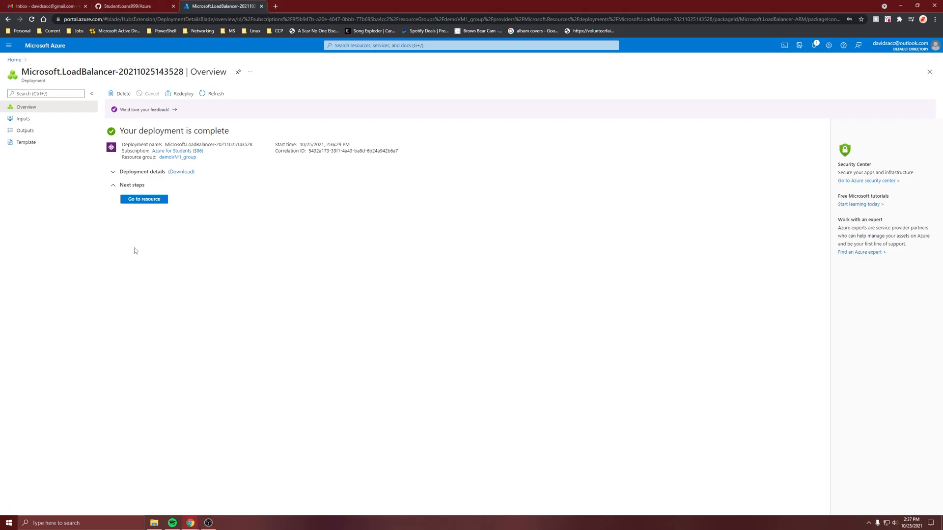
{"action": "left_click", "coordinate": [146, 205]}
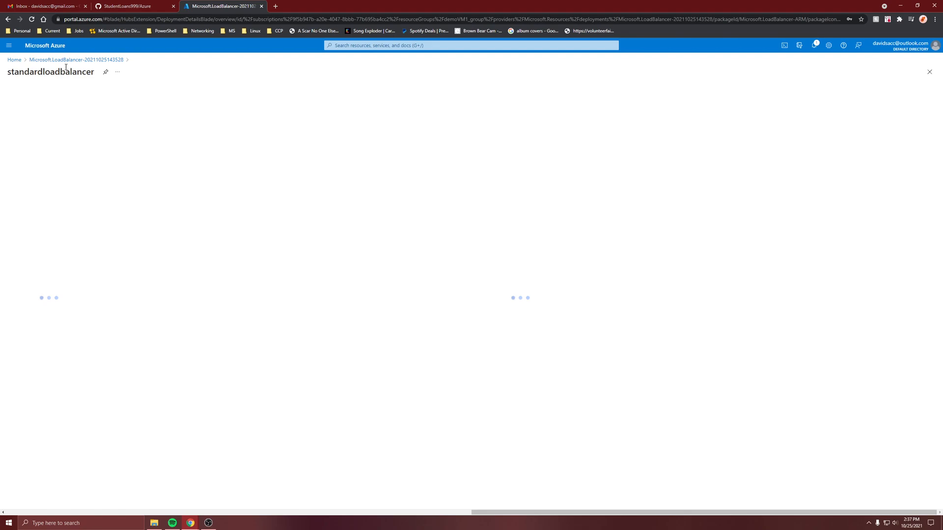
{"action": "left_click", "coordinate": [814, 46]}
{"action": "left_click", "coordinate": [782, 129]}
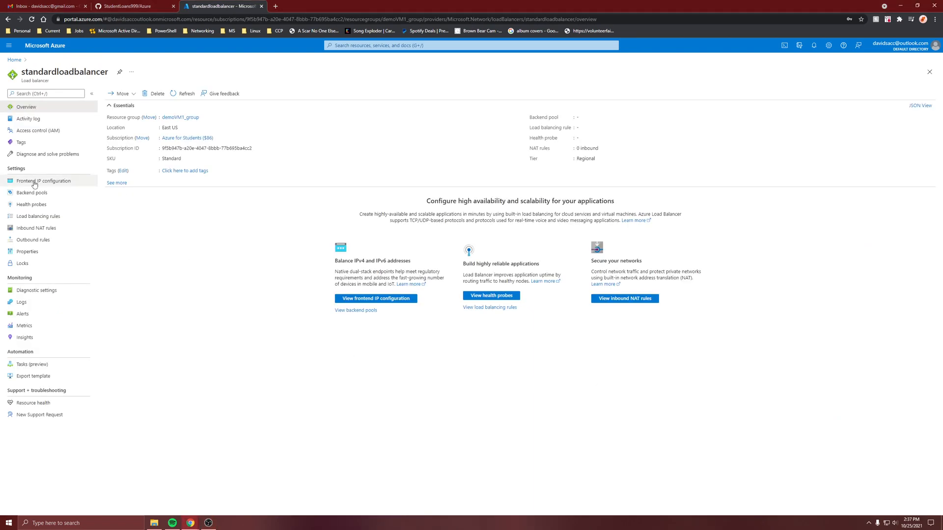
- Start a backend pool named pool on the virtual network demoVM1_group-vnet, keeping NIC configuration and IPv4
{"action": "left_click", "coordinate": [41, 182]}
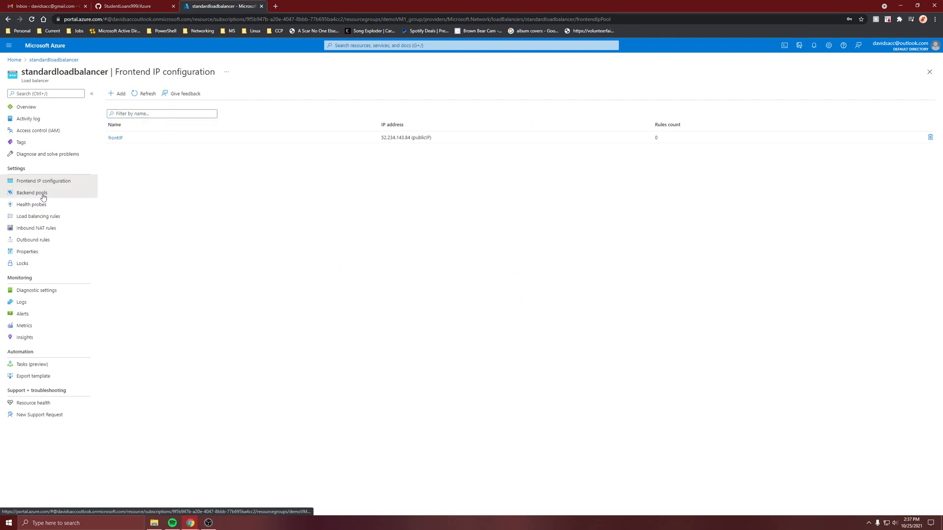
{"action": "left_click", "coordinate": [44, 195]}
{"action": "left_click", "coordinate": [118, 93]}
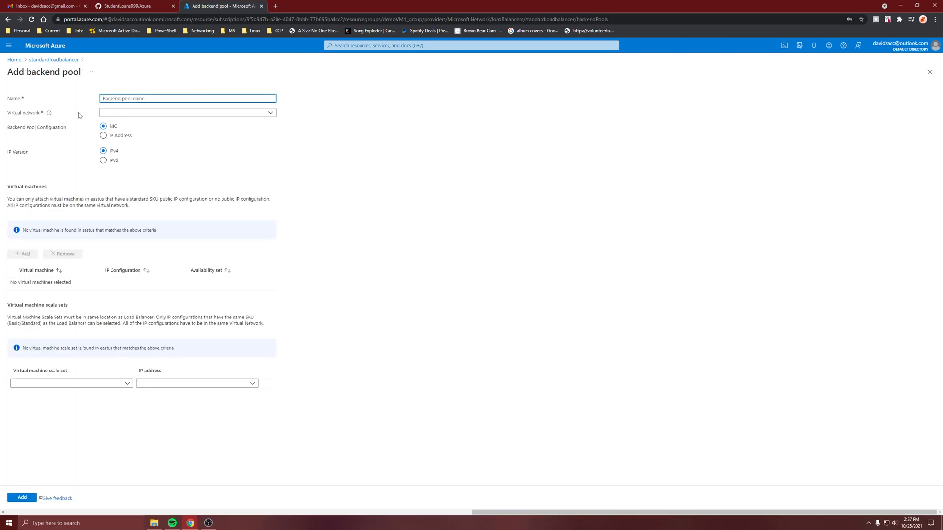
{"action": "type", "text": "po"}
{"action": "key", "text": "Tab"}
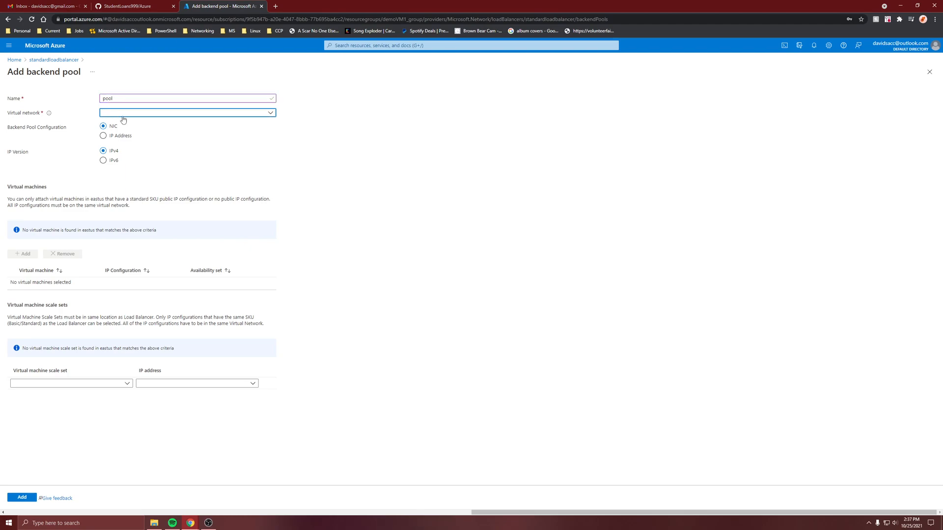
{"action": "left_click", "coordinate": [123, 116]}
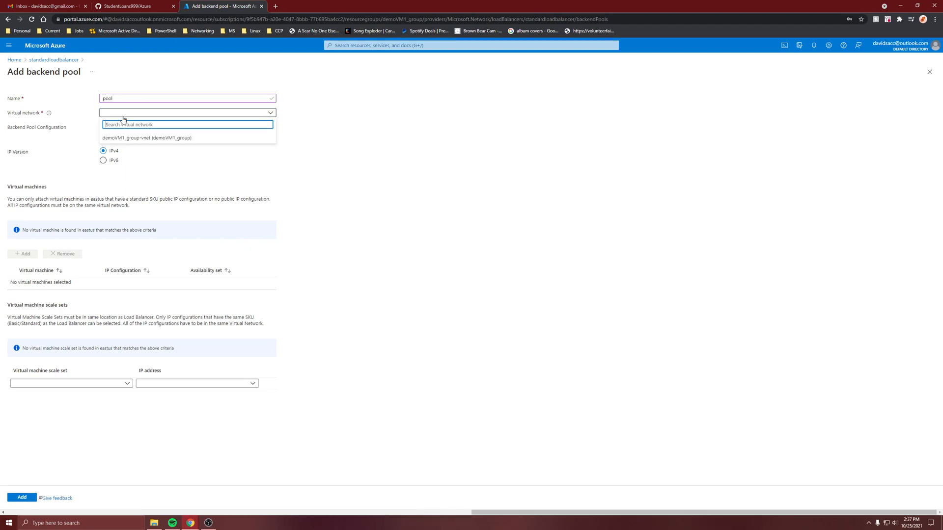
{"action": "left_click", "coordinate": [155, 139]}
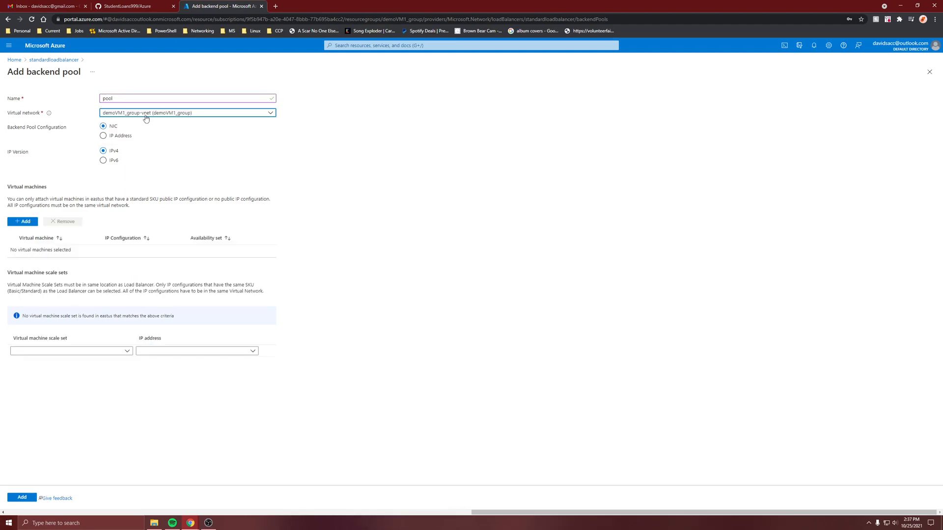
- Attach the virtual machines demoVM1 and demoVM2 to the backend pool and save it without a scale set
{"action": "left_click", "coordinate": [23, 222]}
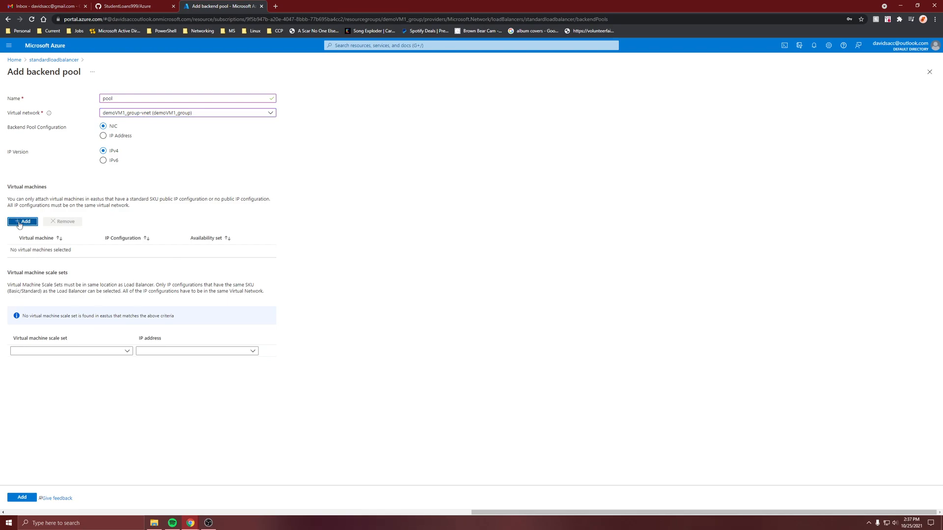
{"action": "left_click", "coordinate": [541, 147]}
{"action": "left_click", "coordinate": [541, 160]}
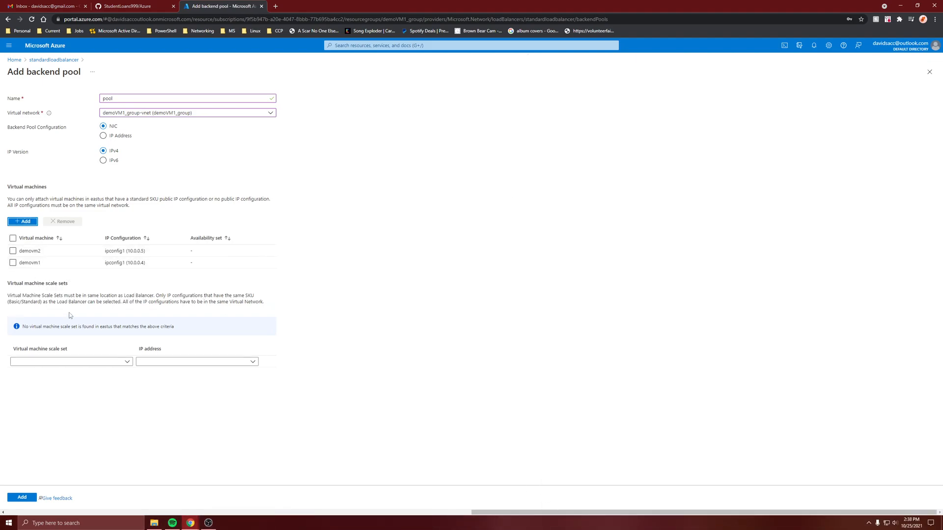
{"action": "left_click", "coordinate": [67, 363]}
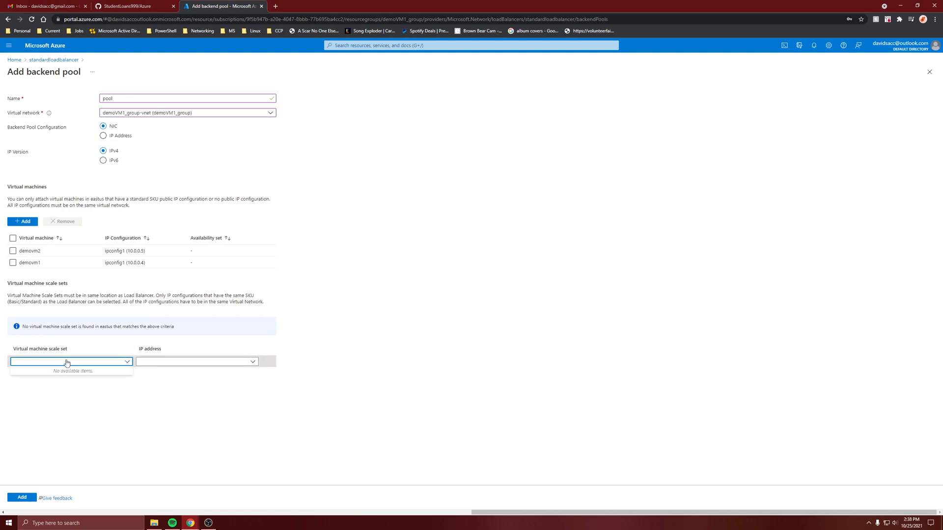
{"action": "left_click", "coordinate": [14, 498]}
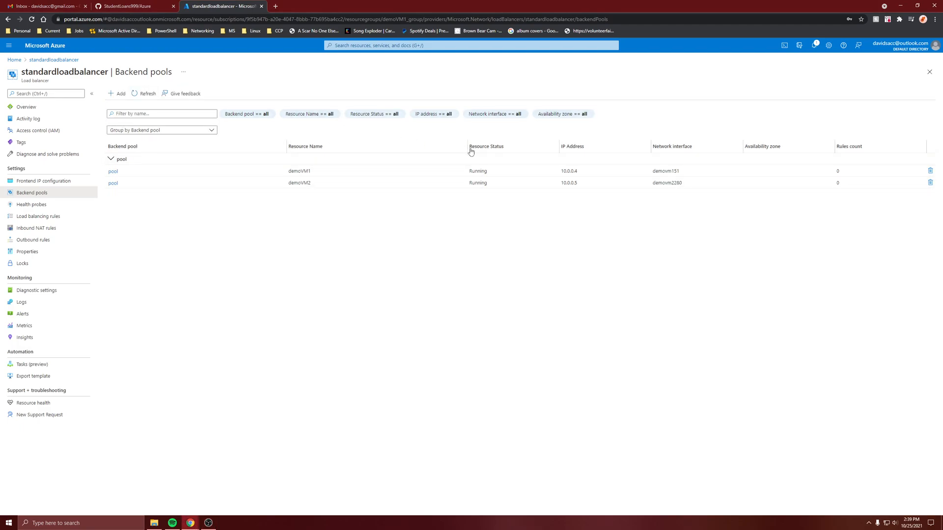
- Add a health probe named healthprobe using TCP on port 80, with a 5-second interval and an unhealthy threshold of 2
{"action": "left_click", "coordinate": [22, 205]}
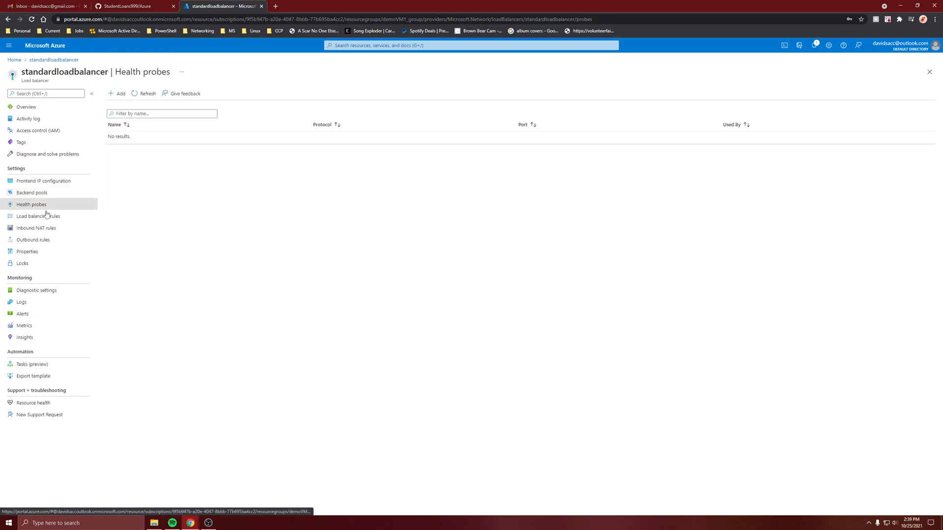
{"action": "left_click", "coordinate": [119, 94]}
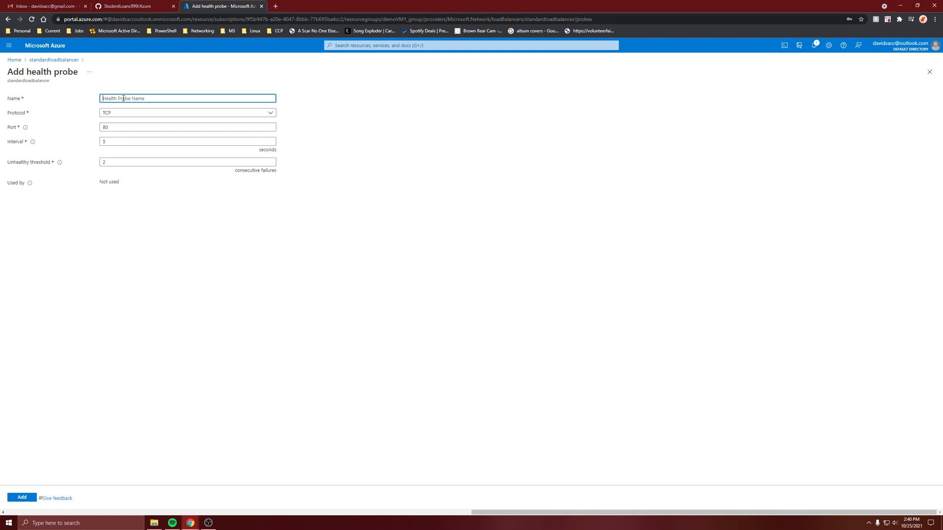
{"action": "type", "text": "healthprobe"}
{"action": "left_click", "coordinate": [131, 112]}
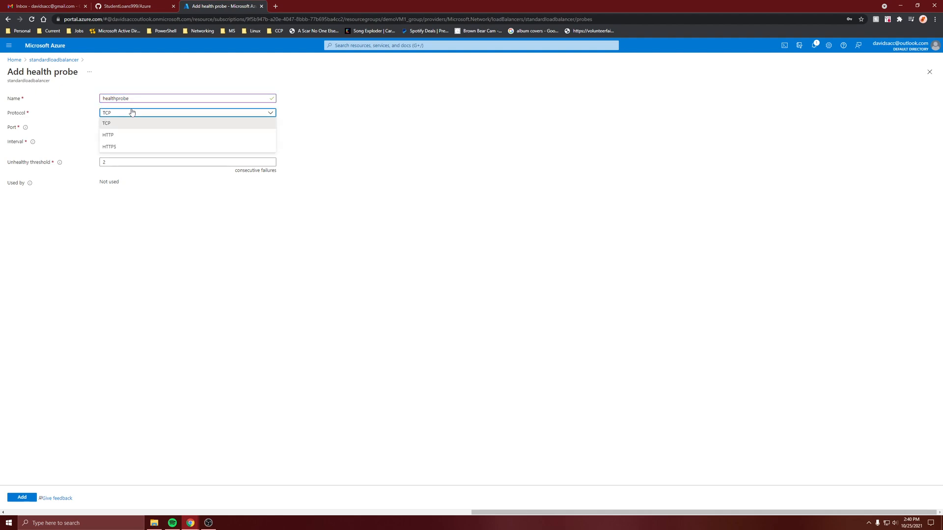
{"action": "left_click", "coordinate": [133, 123]}
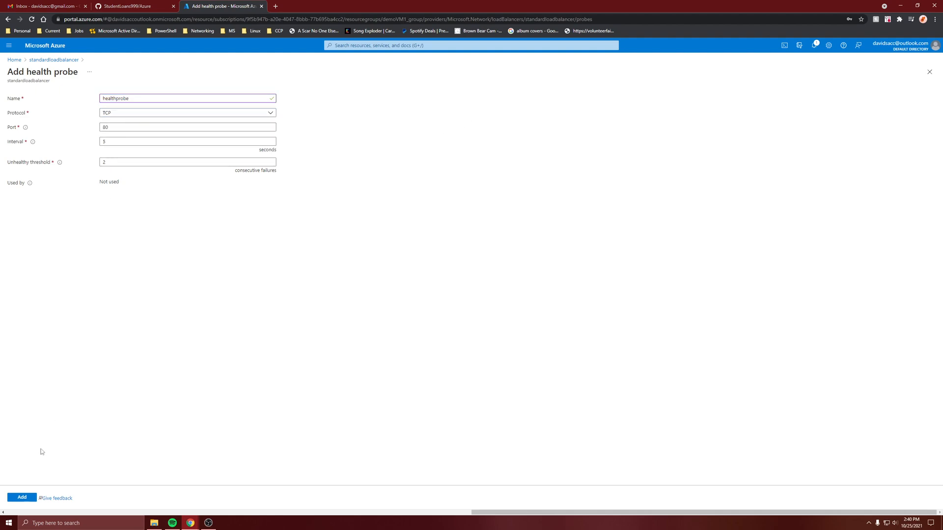
{"action": "left_click", "coordinate": [28, 498]}
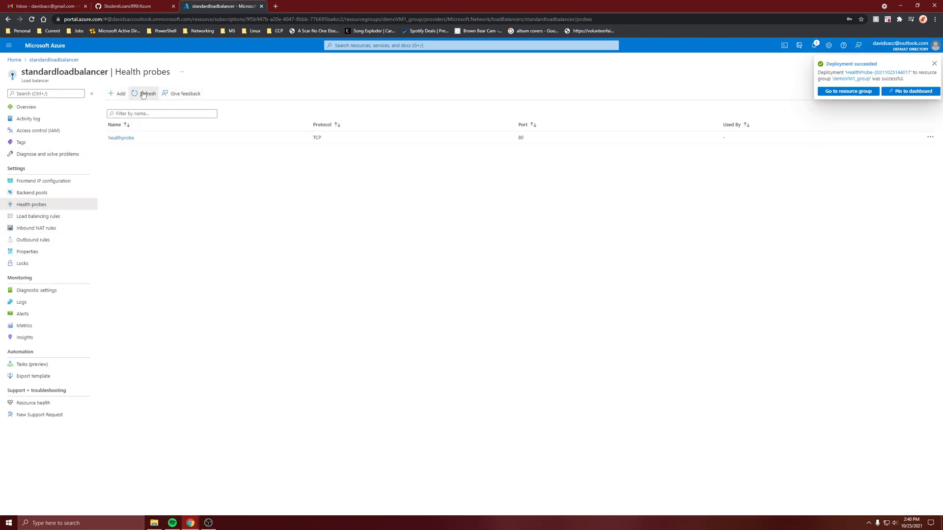
- Start a load balancing rule named RuleA on the frontend address frontIP, with TCP port 80 and backend port 80
{"action": "left_click", "coordinate": [48, 212]}
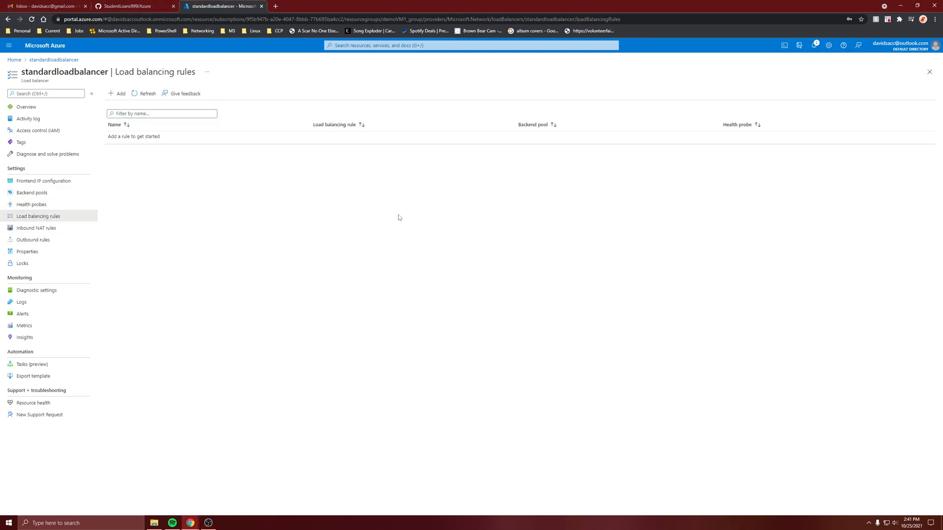
{"action": "left_click", "coordinate": [118, 94]}
{"action": "type", "text": "R"}
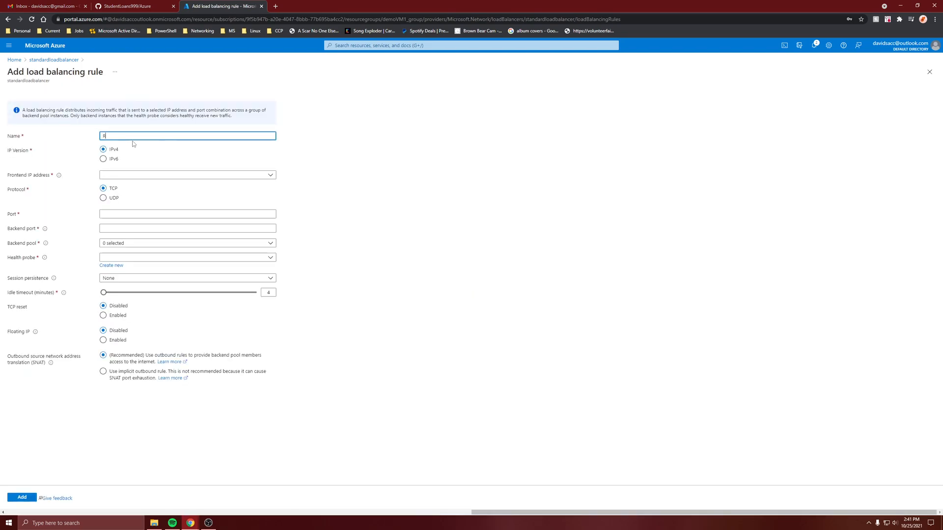
{"action": "type", "text": "uleA"}
{"action": "left_click", "coordinate": [133, 175]}
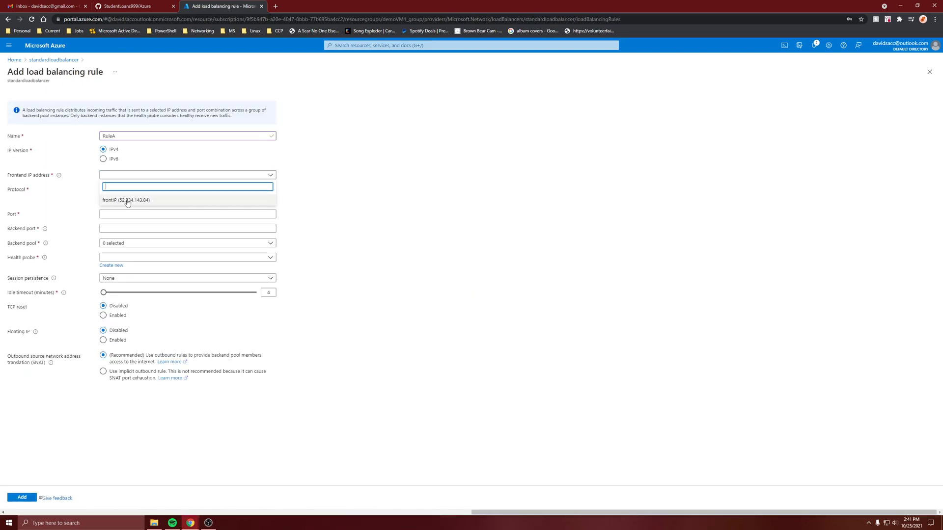
{"action": "left_click", "coordinate": [127, 197]}
{"action": "left_click", "coordinate": [136, 213]}
{"action": "type", "text": "80"}
{"action": "key", "text": "Tab"}
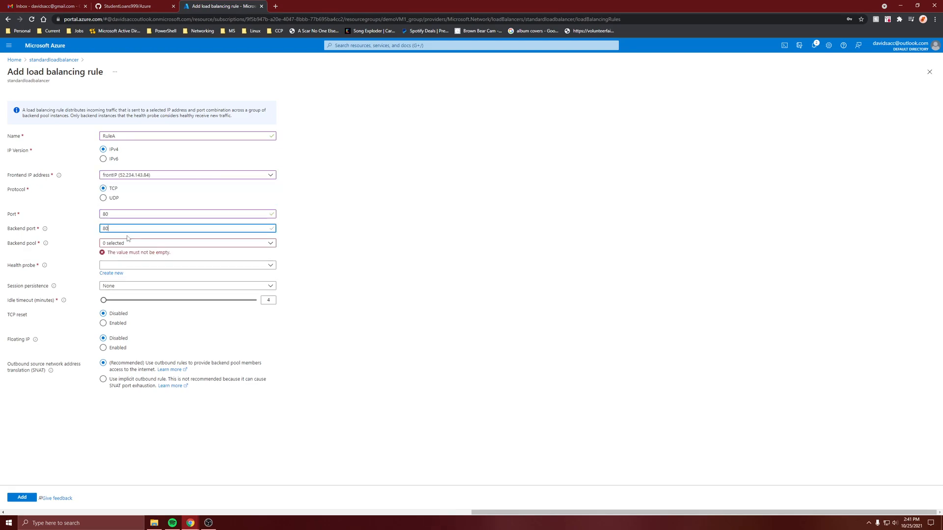
{"action": "key", "text": "Tab"}
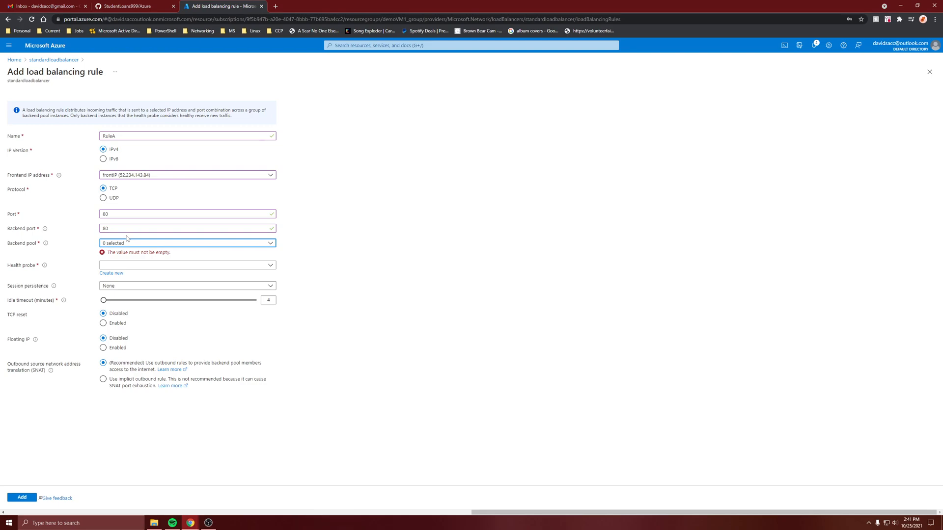
- Assign backend pool pool and health probe healthprobe to RuleA, add the rule, and open the load balancer's overview
{"action": "left_click", "coordinate": [125, 243]}
{"action": "left_click", "coordinate": [116, 268]}
{"action": "left_click", "coordinate": [396, 272]}
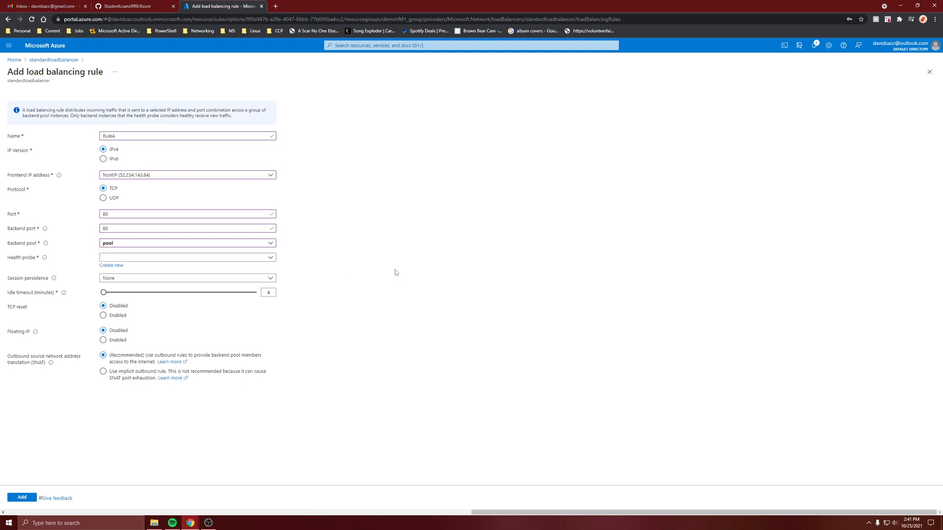
{"action": "left_click", "coordinate": [134, 258]}
{"action": "left_click", "coordinate": [129, 283]}
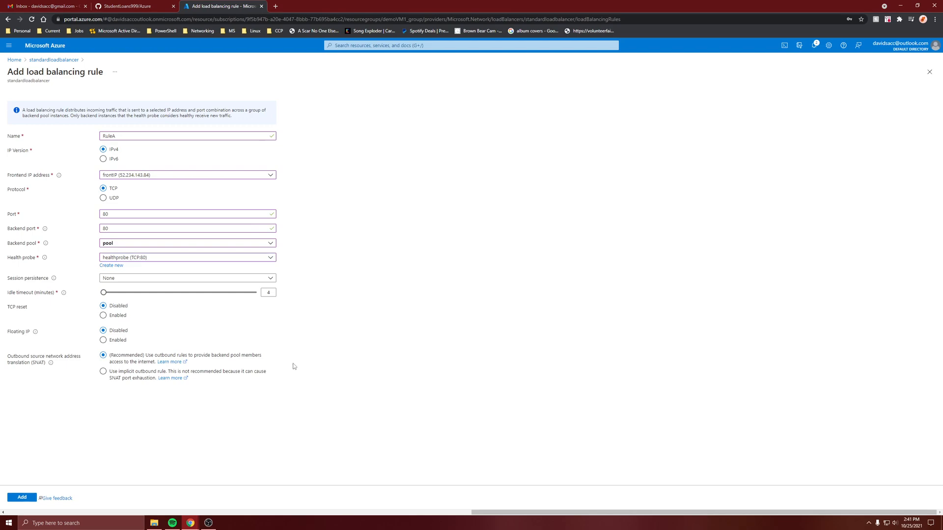
{"action": "left_click", "coordinate": [26, 498]}
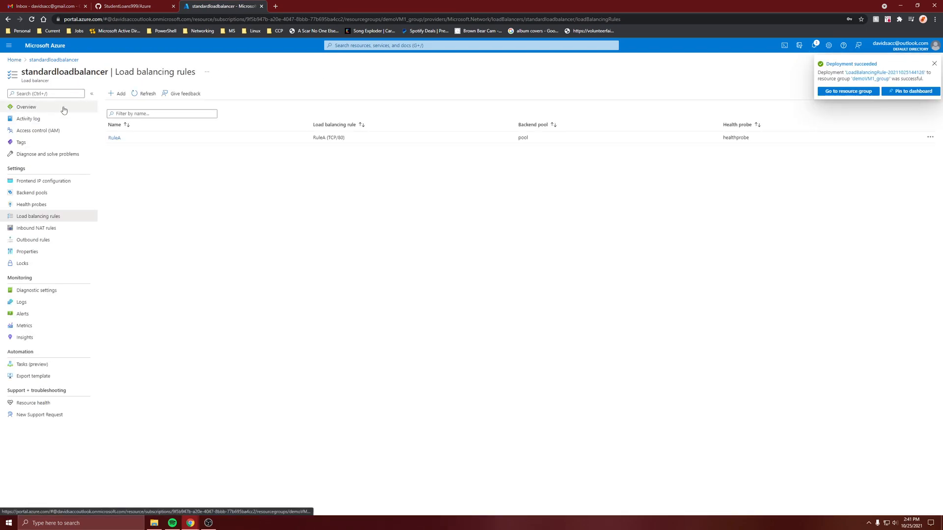
{"action": "left_click", "coordinate": [63, 108]}
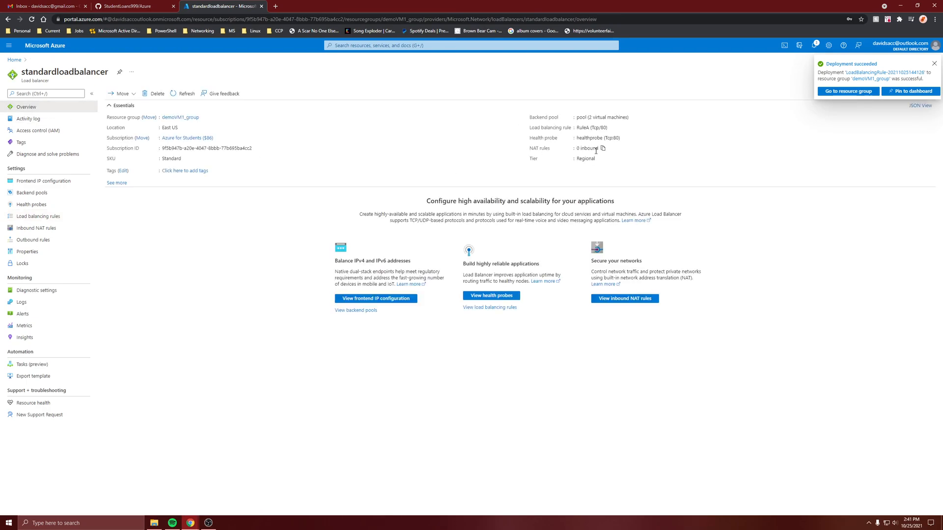
- Copy the load balancer's public IP address from its overview and load 52.234.143.84 in a new browser tab
{"action": "left_click", "coordinate": [116, 183]}
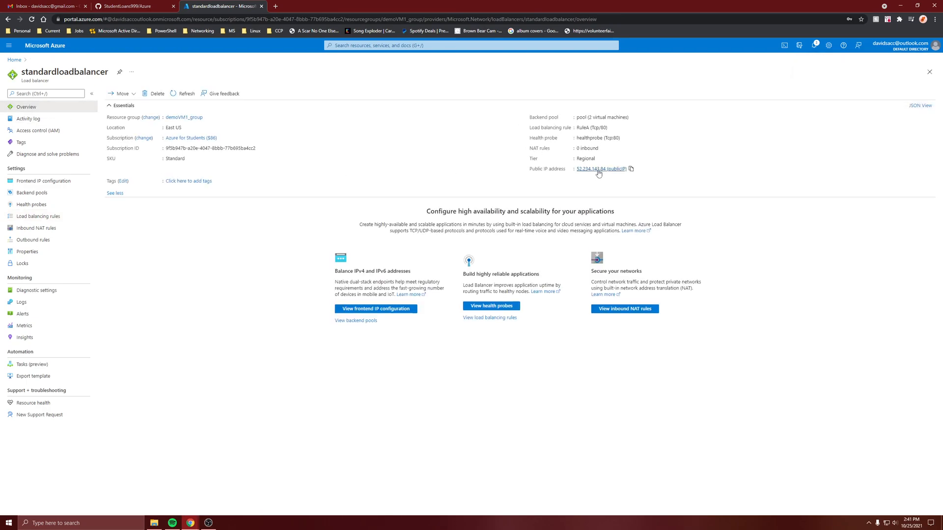
{"action": "left_click", "coordinate": [631, 169]}
{"action": "left_click", "coordinate": [275, 7]}
{"action": "key", "text": "ctrl+v"}
{"action": "key", "text": "ctrl+shift+Left"}
{"action": "key", "text": "ctrl+shift+Left"}
{"action": "key", "text": "ctrl+shift+Left"}
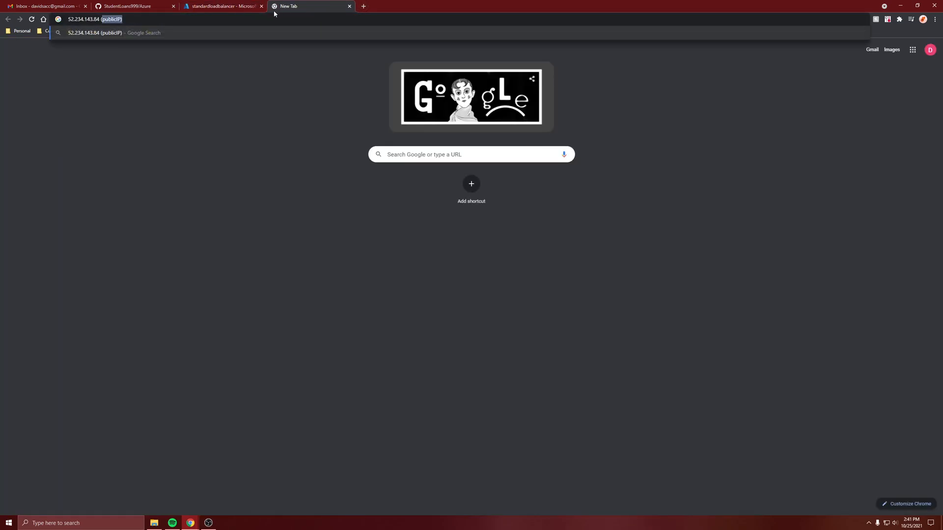
{"action": "key", "text": "ctrl+shift+Right"}
{"action": "key", "text": "BackSpace"}
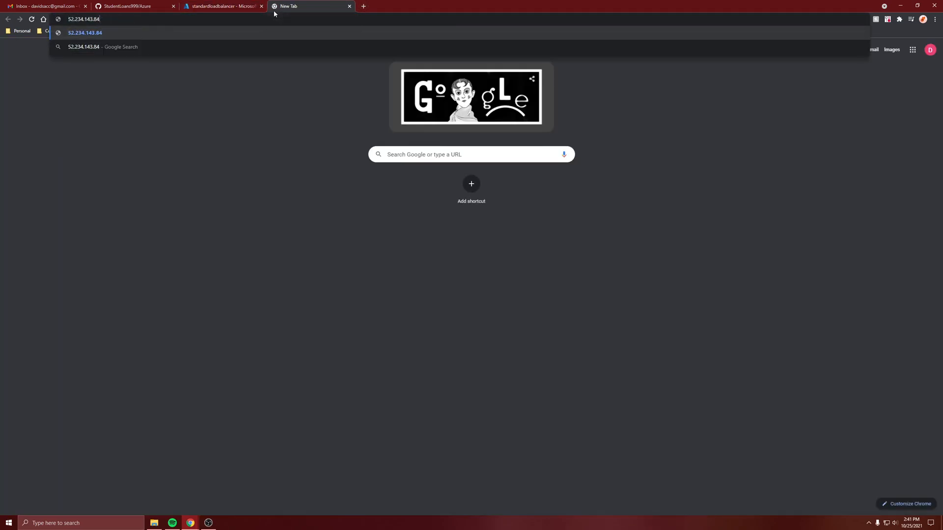
{"action": "key", "text": "Return"}
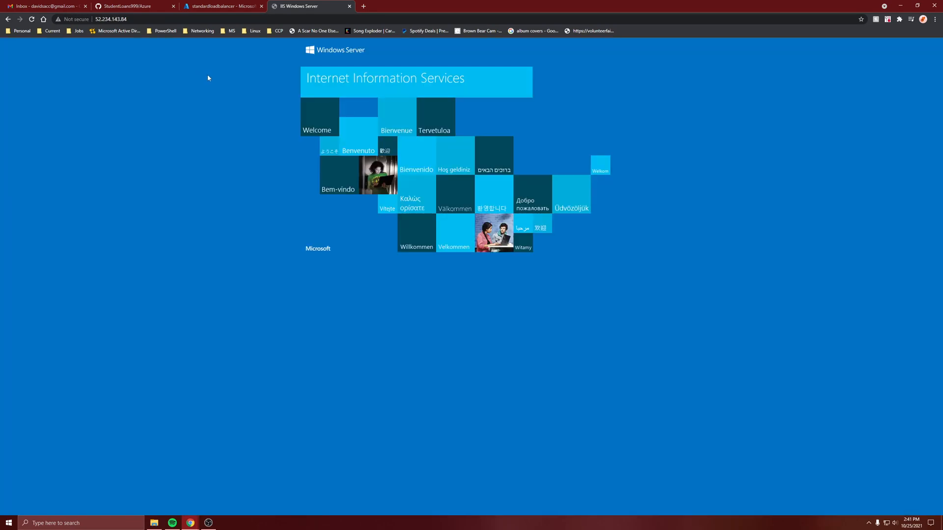
{"action": "left_click", "coordinate": [263, 20]}
{"action": "left_click", "coordinate": [264, 21]}
{"action": "left_click", "coordinate": [221, 6]}
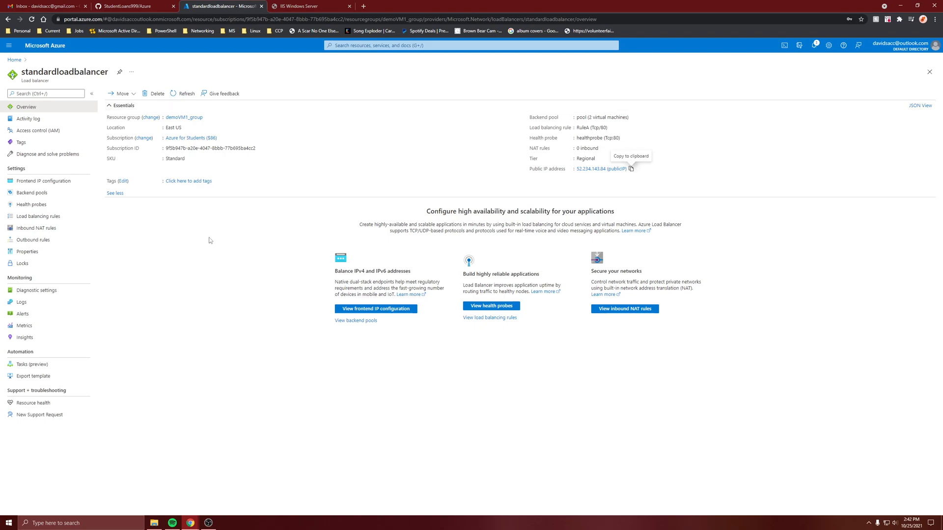
{"action": "left_click", "coordinate": [345, 5]}
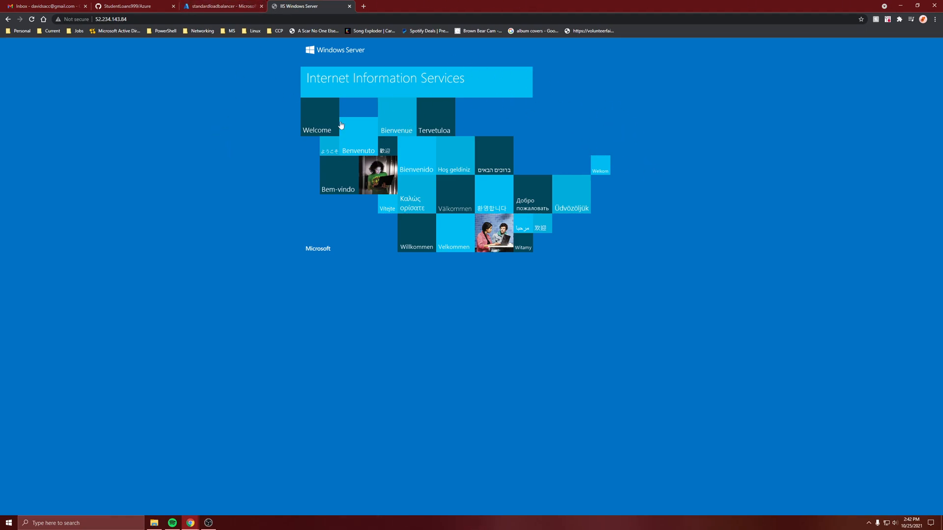
{"action": "left_click", "coordinate": [222, 6]}
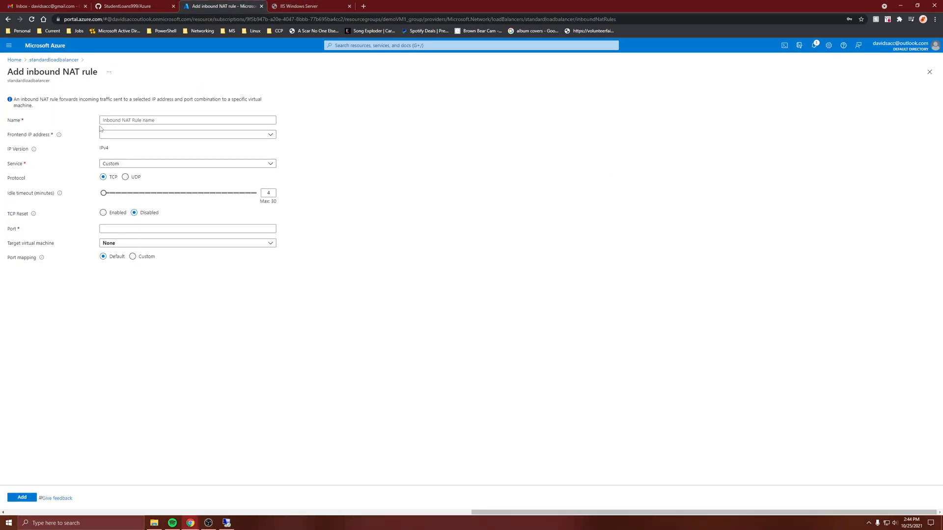
{"action": "left_click", "coordinate": [295, 6]}
{"action": "left_click", "coordinate": [223, 6]}
- Name the inbound NAT rule Nat1 and assign it the frontend IP address frontIP
{"action": "left_click", "coordinate": [124, 120]}
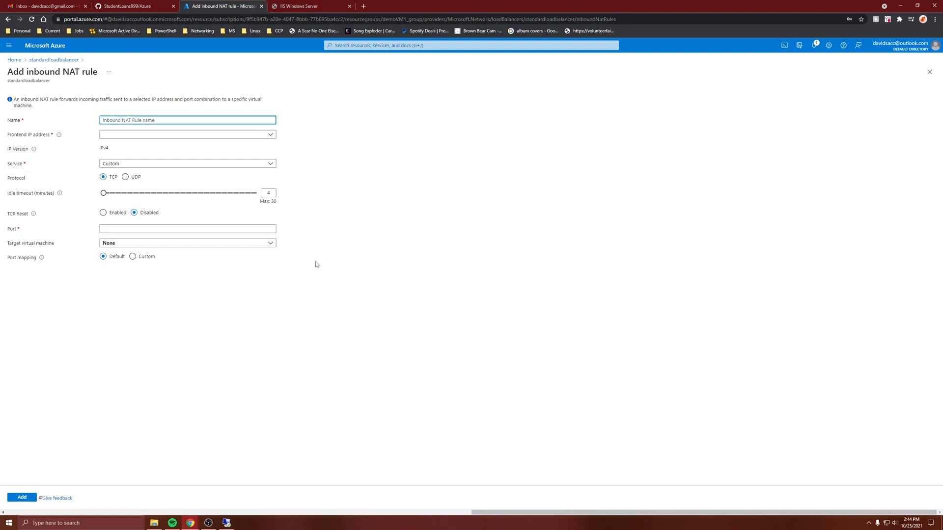
{"action": "type", "text": "Nat1"}
{"action": "left_click", "coordinate": [130, 137]}
{"action": "left_click", "coordinate": [128, 152]}
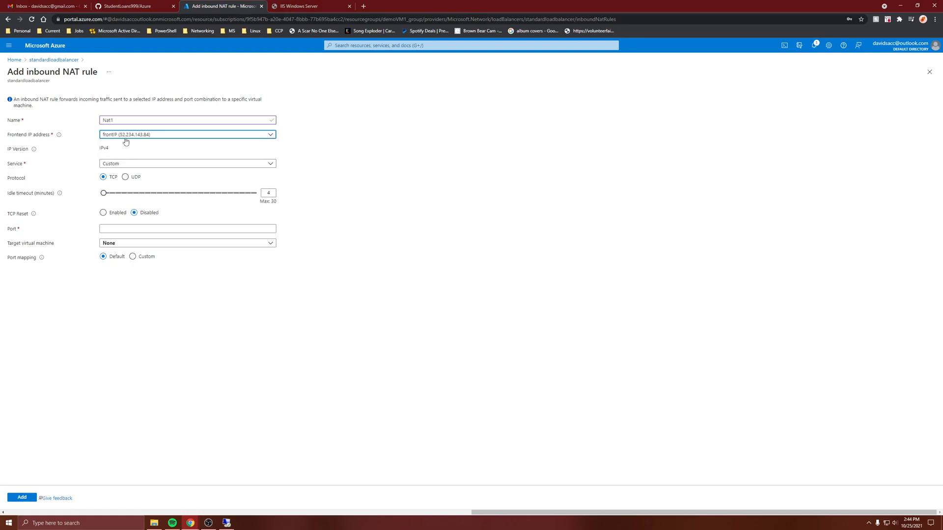
{"action": "left_click", "coordinate": [126, 140]}
{"action": "left_click", "coordinate": [126, 154]}
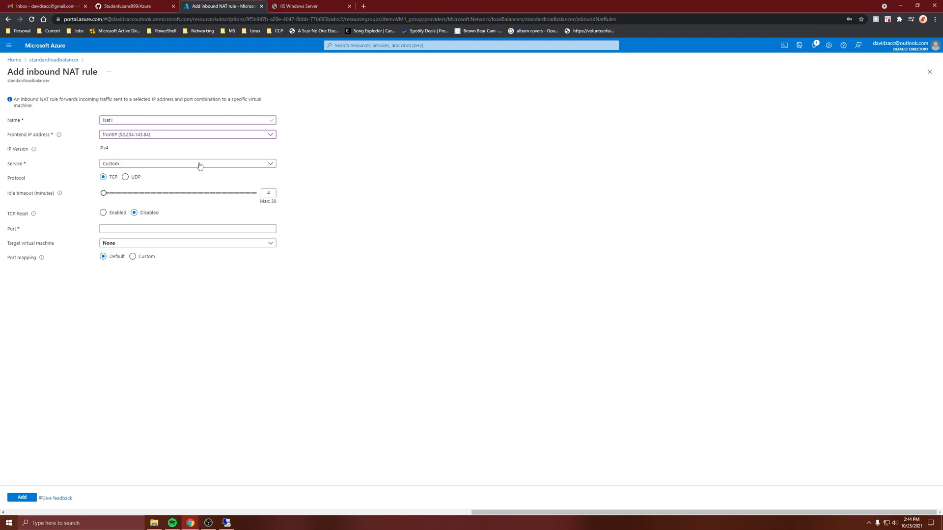
- Set Nat1's service to HTTP and target demoVM1 through ipconfig1 (10.0.0.4) with custom port mapping
{"action": "left_click", "coordinate": [153, 167]}
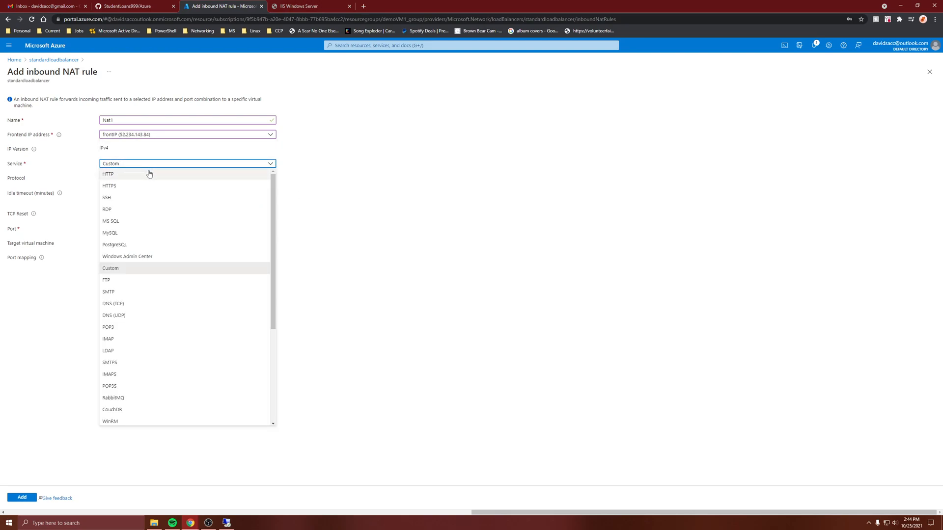
{"action": "left_click", "coordinate": [149, 174]}
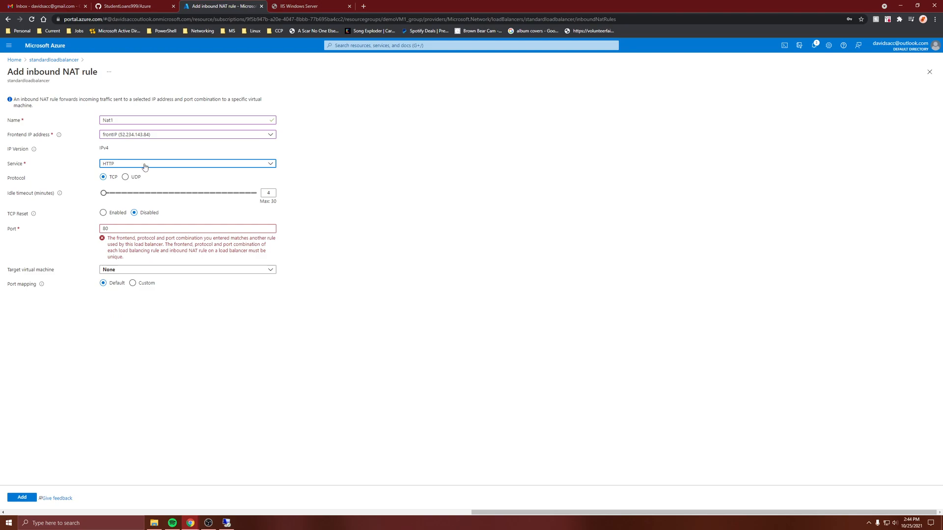
{"action": "left_click", "coordinate": [118, 270]}
{"action": "left_click", "coordinate": [117, 293]}
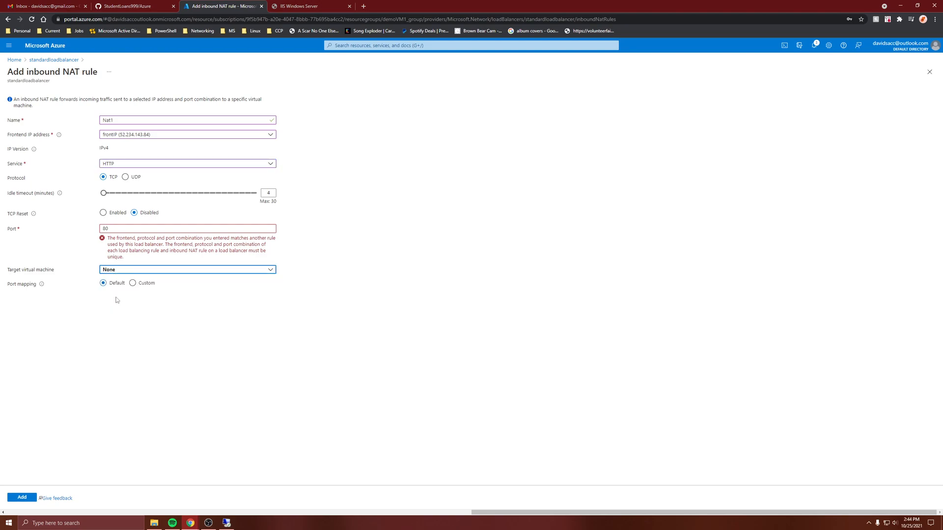
{"action": "left_click", "coordinate": [118, 293]}
{"action": "left_click", "coordinate": [114, 300]}
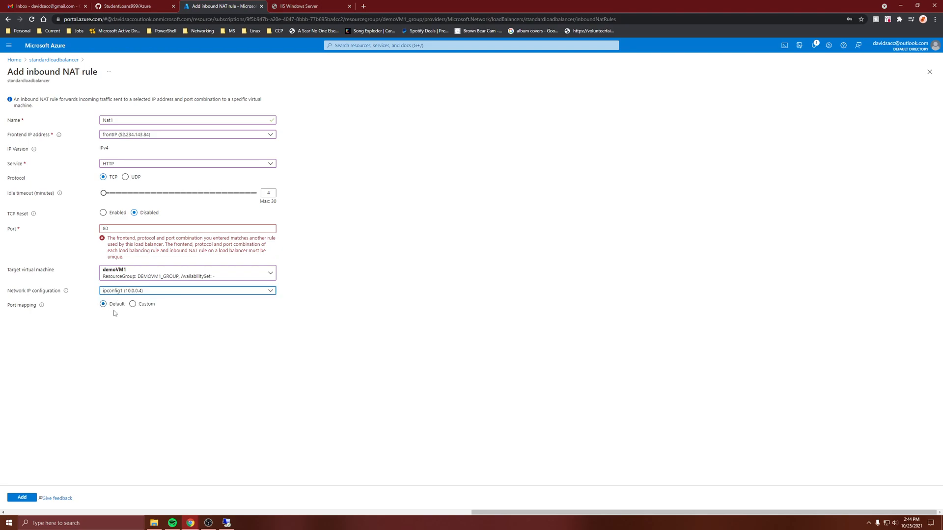
{"action": "left_click", "coordinate": [132, 305]}
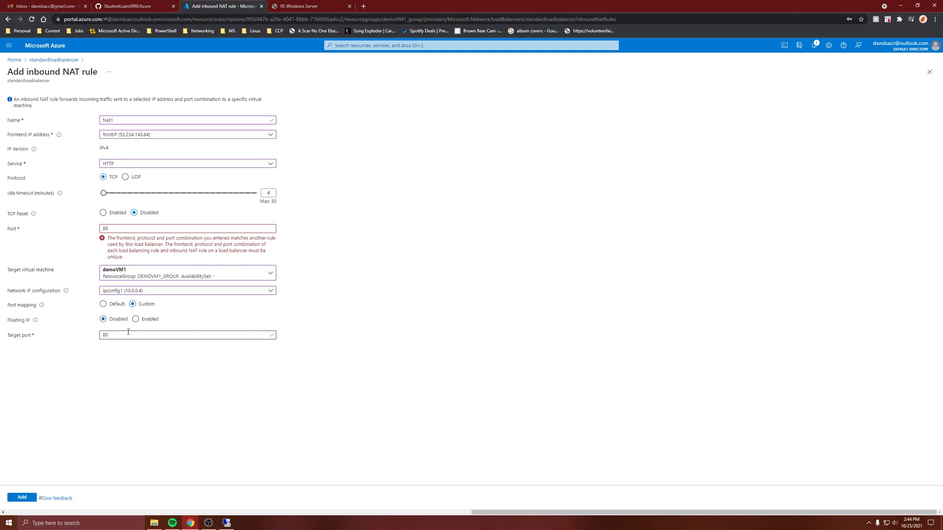
- Set Nat1's service to Custom with port 4000 and target port 3389, and add the rule
{"action": "left_click", "coordinate": [123, 166]}
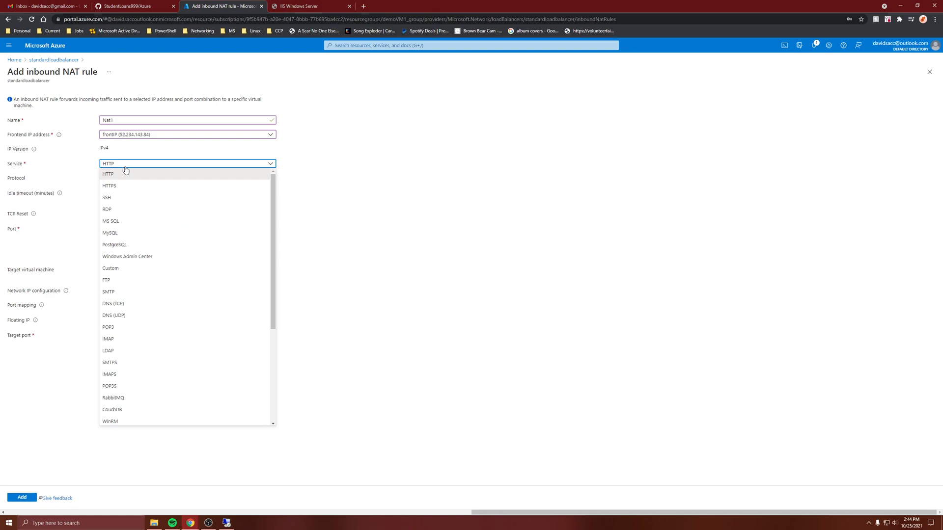
{"action": "left_click", "coordinate": [126, 268]}
{"action": "left_click", "coordinate": [328, 313]}
{"action": "left_click_drag", "start_coordinate": [124, 228], "coordinate": [54, 231]}
{"action": "type", "text": "4000"}
{"action": "left_click", "coordinate": [116, 308]}
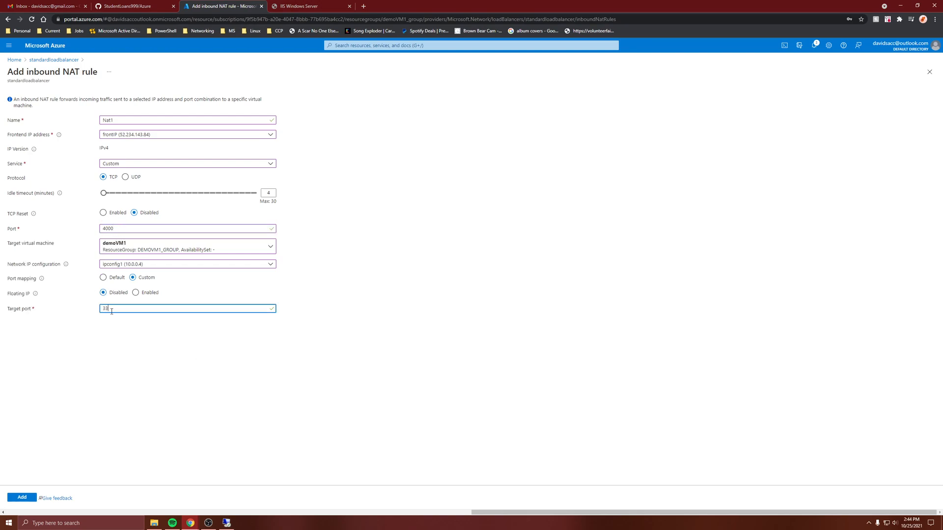
{"action": "left_click", "coordinate": [139, 354]}
{"action": "left_click", "coordinate": [16, 497]}
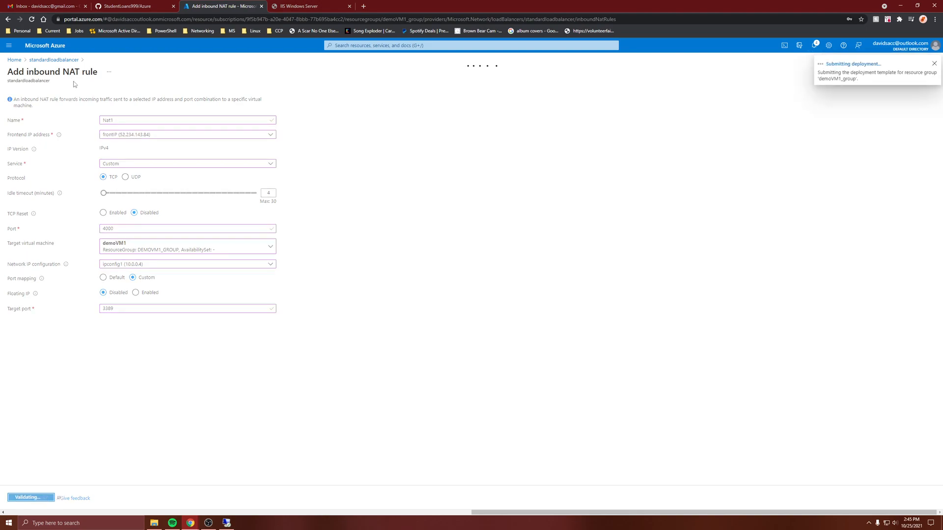
{"action": "key", "text": "ctrl+Tab"}
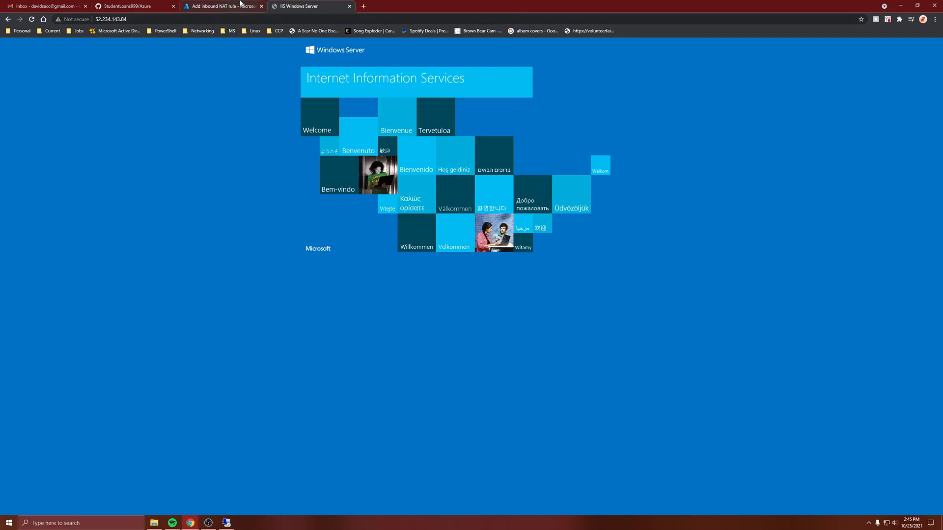
{"action": "left_click", "coordinate": [221, 6]}
{"action": "left_click", "coordinate": [233, 523]}
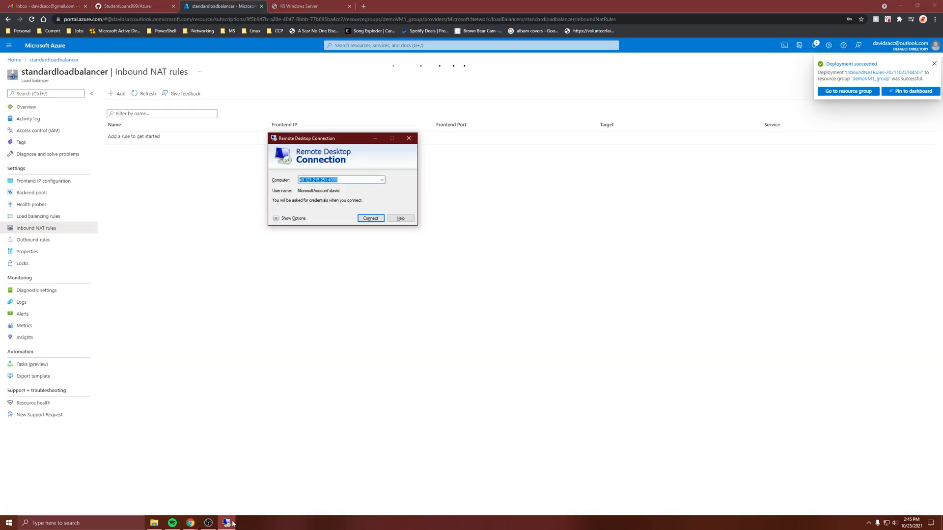
{"action": "left_click", "coordinate": [320, 350]}
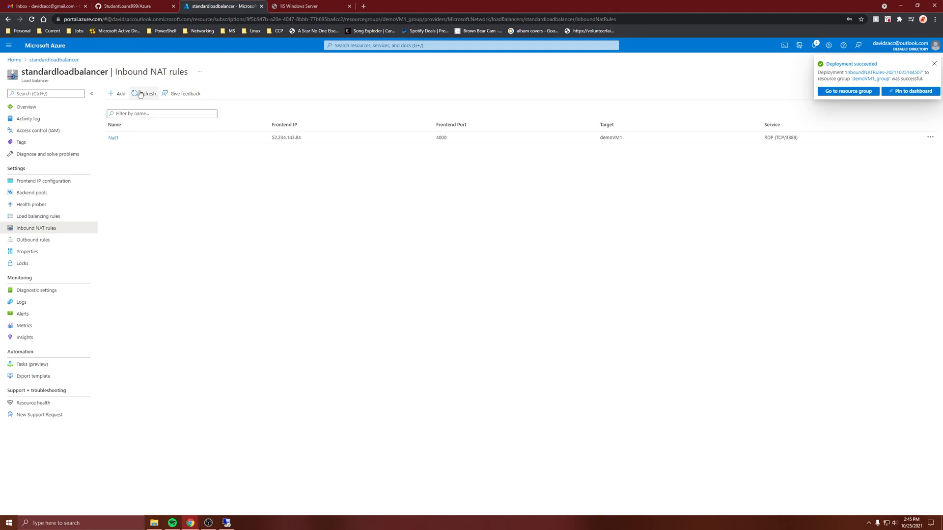
- Start a second inbound NAT rule named NAT2 on frontend address frontIP with port 4001
{"action": "left_click", "coordinate": [117, 93]}
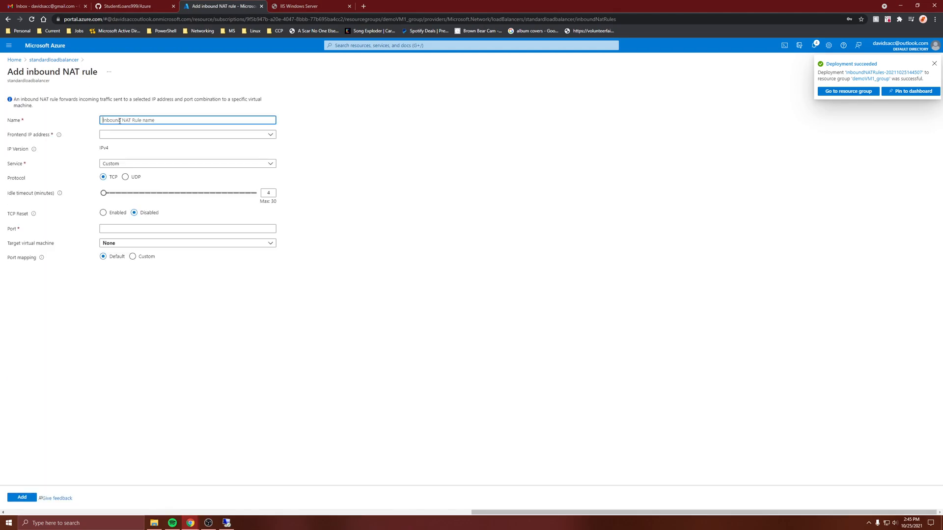
{"action": "type", "text": "NAT2"}
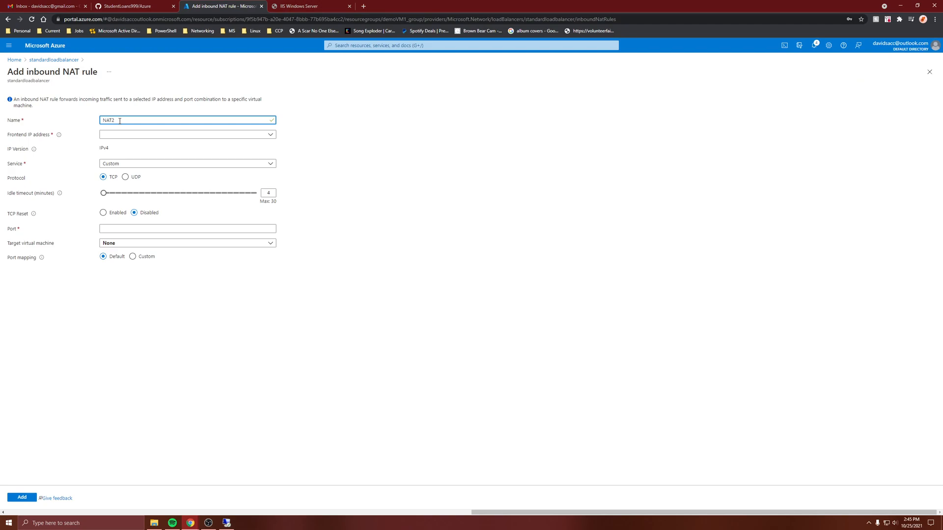
{"action": "left_click", "coordinate": [116, 135]}
{"action": "left_click", "coordinate": [116, 154]}
{"action": "left_click", "coordinate": [105, 228]}
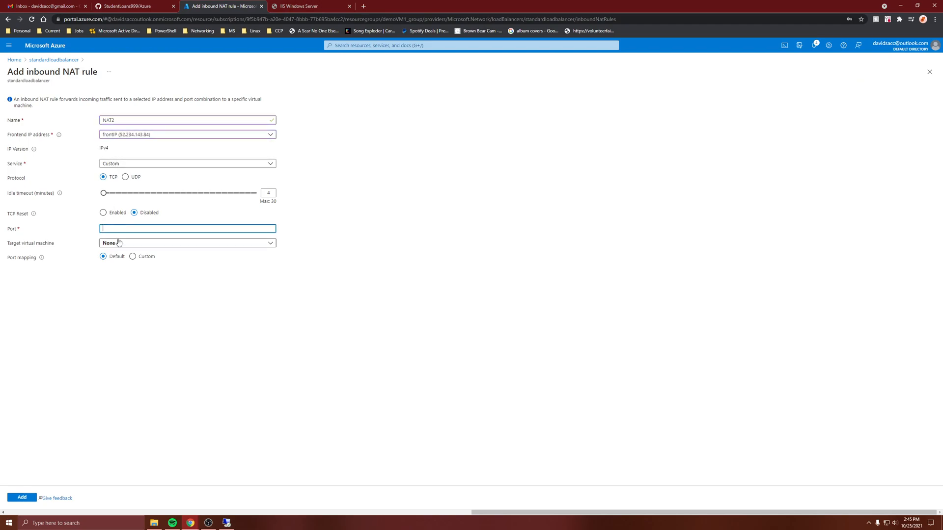
{"action": "type", "text": "40001"}
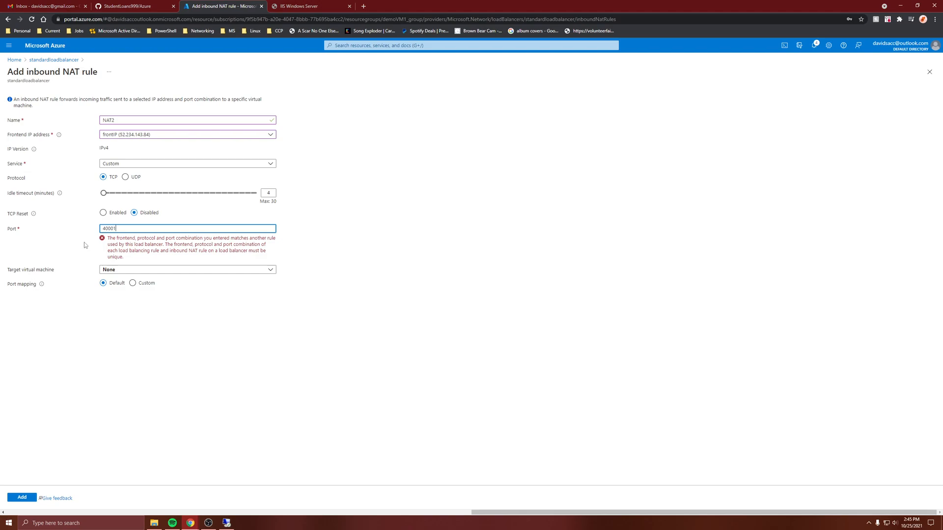
{"action": "type", "text": "1"}
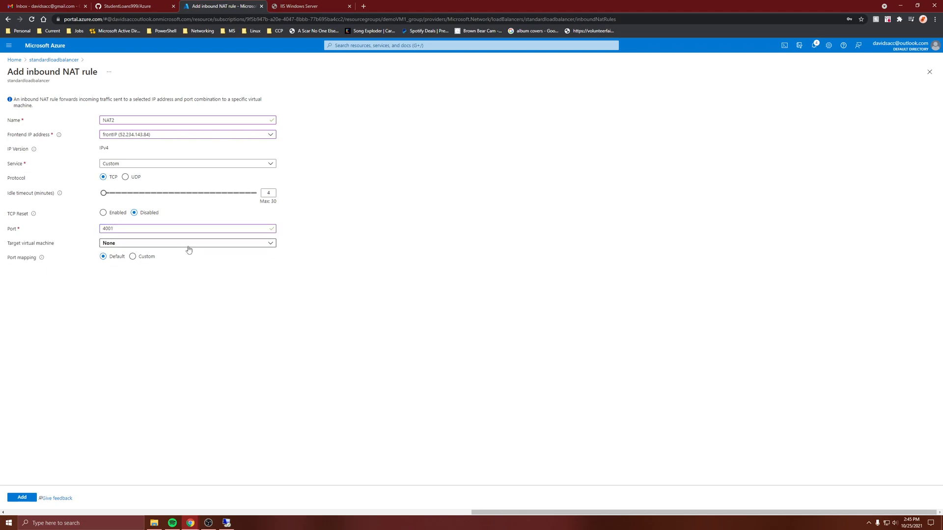
- Target NAT2 at demoVM2 through ipconfig1 (10.0.0.5) with custom port mapping to target port 3389, and add the rule
{"action": "left_click", "coordinate": [187, 244]}
{"action": "left_click", "coordinate": [147, 289]}
{"action": "left_click", "coordinate": [143, 264]}
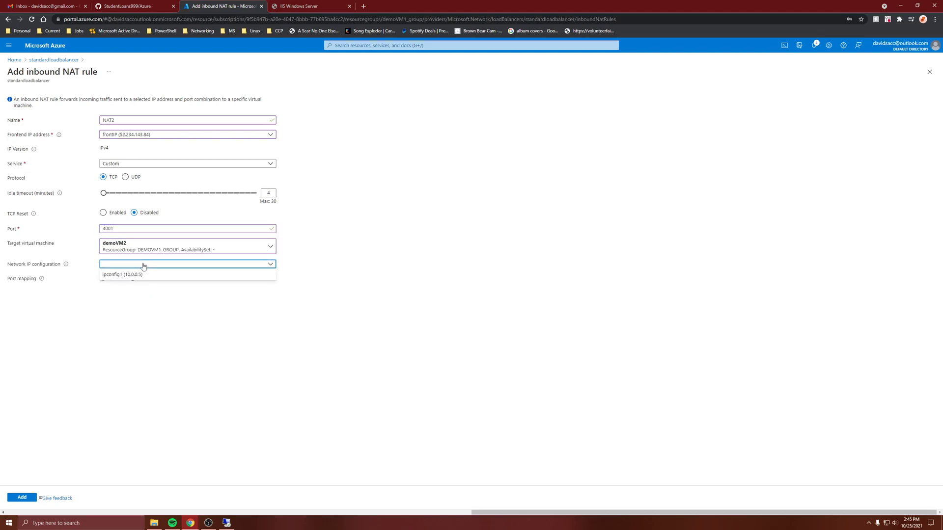
{"action": "left_click", "coordinate": [139, 275]}
{"action": "left_click", "coordinate": [133, 277]}
{"action": "double_click", "coordinate": [130, 309]}
{"action": "type", "text": "3"}
{"action": "left_click", "coordinate": [124, 336]}
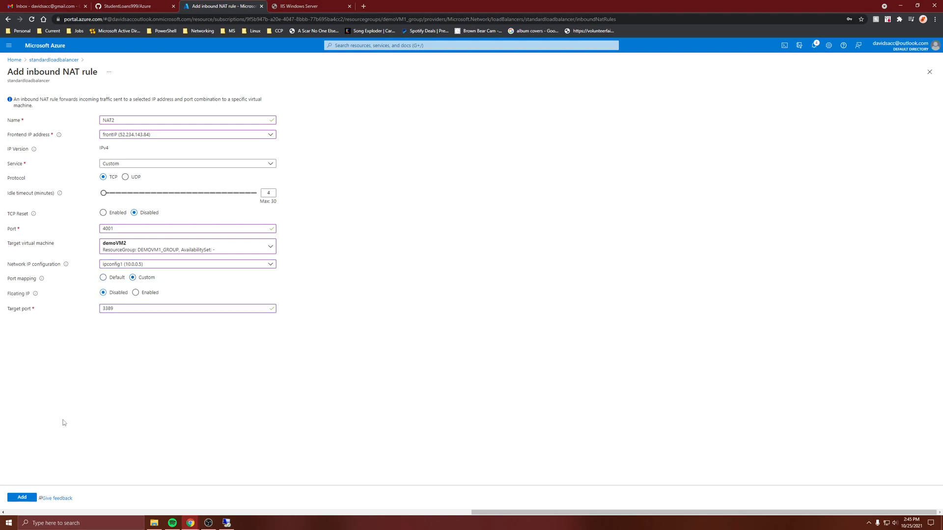
{"action": "left_click", "coordinate": [21, 498]}
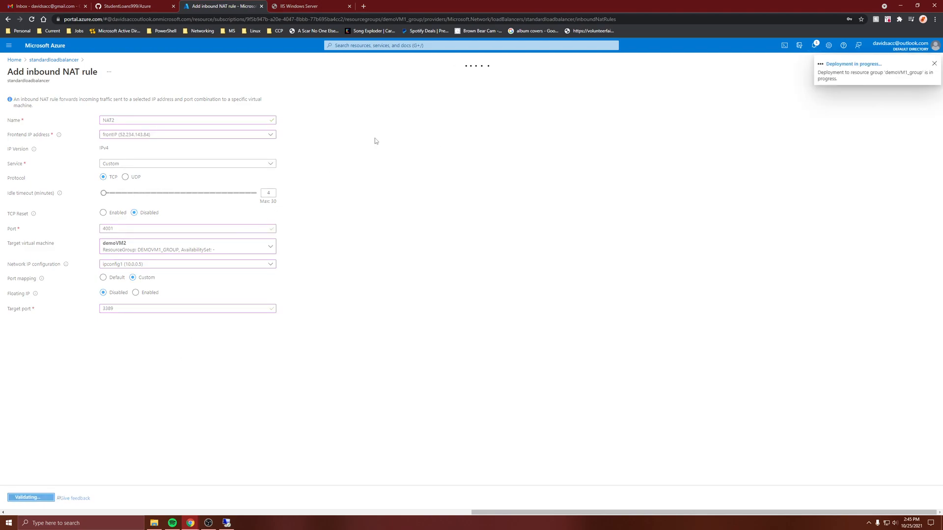
- Open Remote Desktop Connection and copy Nat1's frontend IP address, 52.234.143.84, from the inbound NAT rules list
{"action": "left_click", "coordinate": [226, 523]}
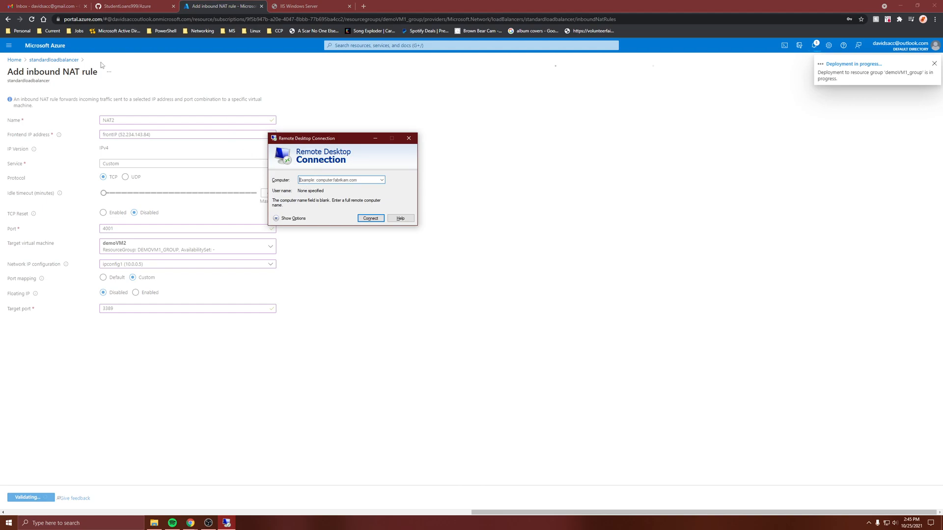
{"action": "left_click", "coordinate": [352, 181]}
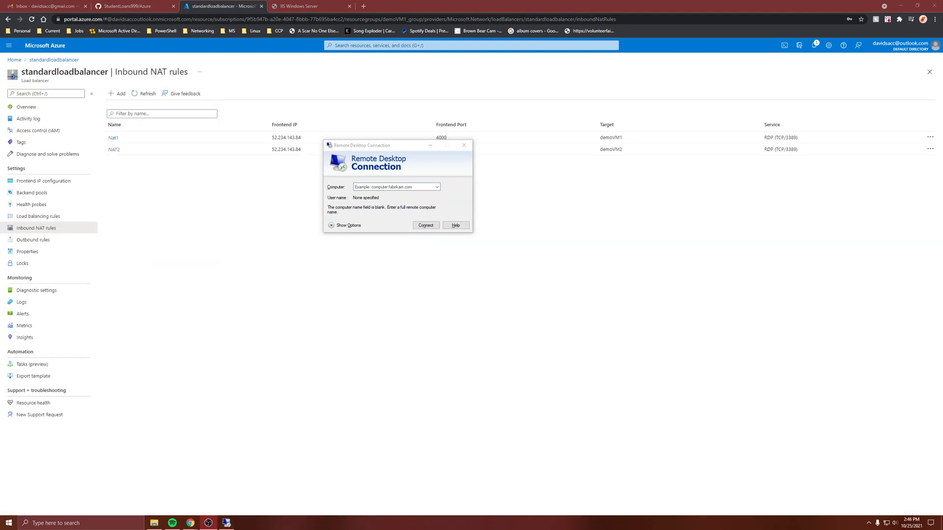
{"action": "left_click", "coordinate": [679, 331]}
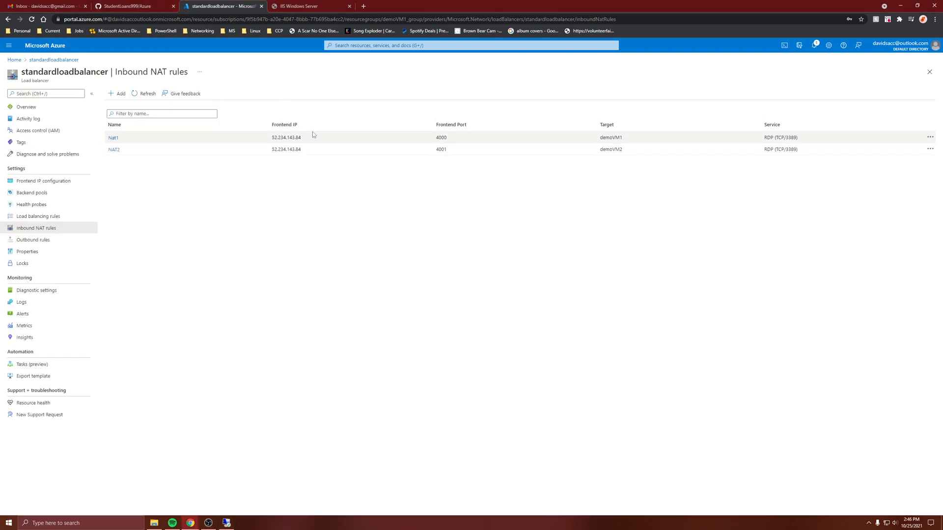
{"action": "left_click_drag", "start_coordinate": [310, 139], "coordinate": [273, 140]}
{"action": "key", "text": "ctrl+c"}
{"action": "left_click", "coordinate": [226, 523]}
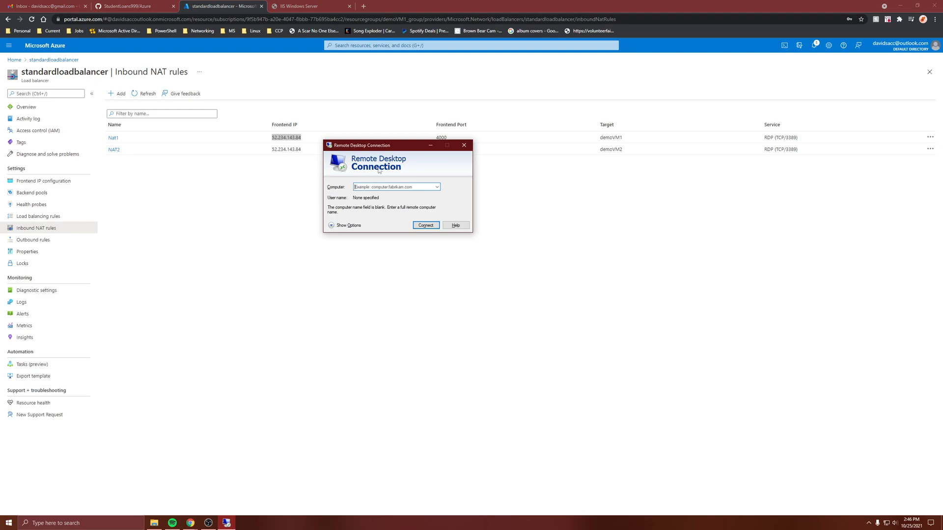
{"action": "left_click_drag", "start_coordinate": [368, 148], "coordinate": [485, 96]}
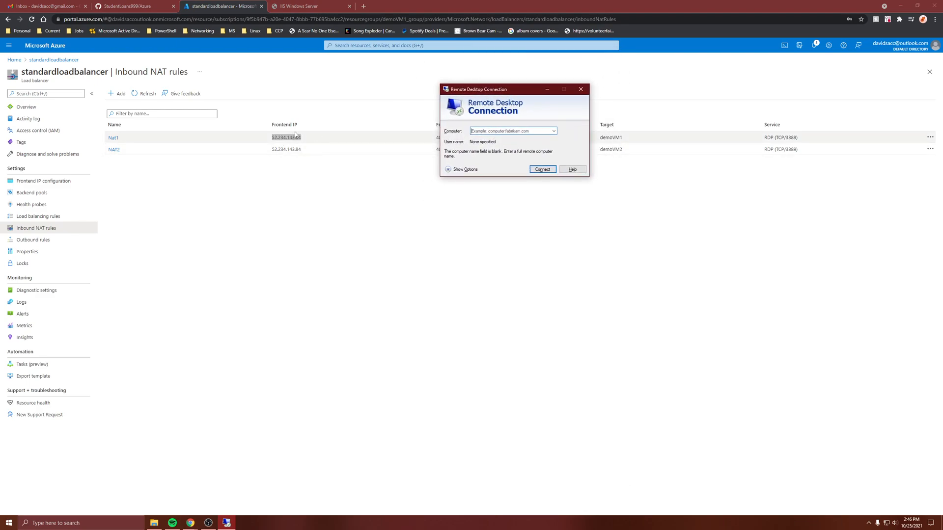
- Compare the address of the open IIS Windows Server page with Nat1's frontend IP in the inbound NAT rules
{"action": "left_click", "coordinate": [299, 5]}
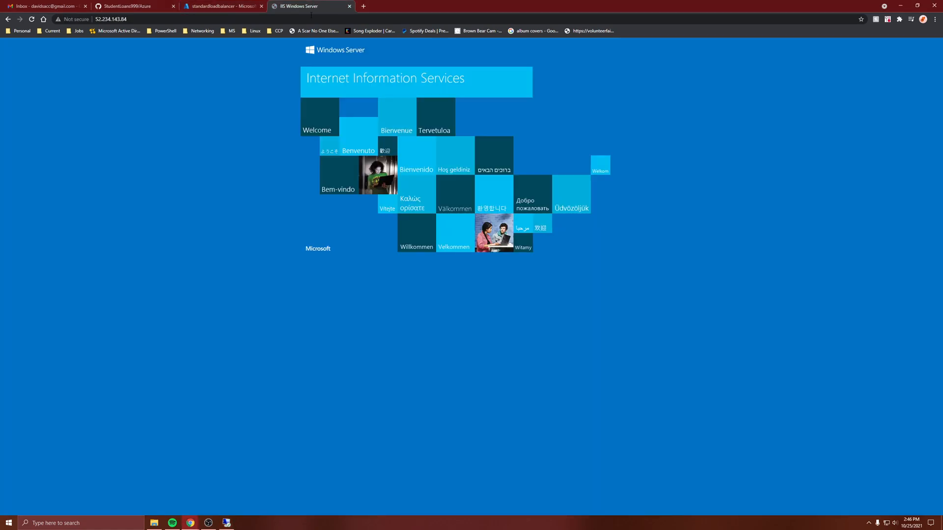
{"action": "left_click", "coordinate": [231, 6]}
{"action": "left_click", "coordinate": [278, 5]}
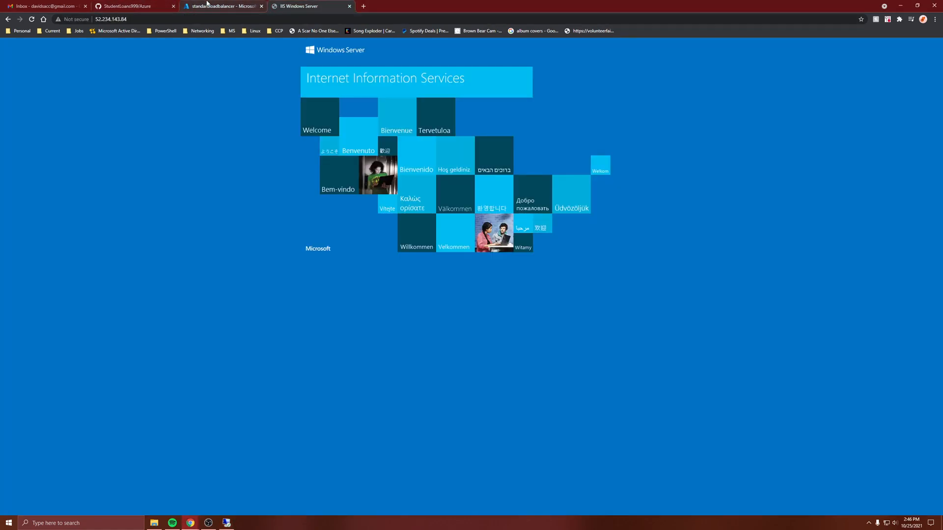
{"action": "left_click", "coordinate": [233, 5]}
{"action": "left_click", "coordinate": [299, 6]}
{"action": "left_click", "coordinate": [211, 6]}
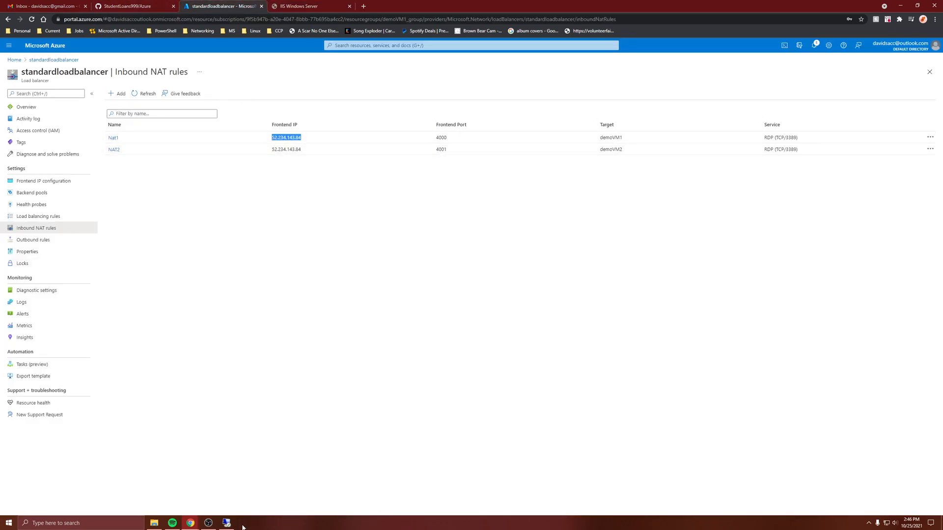
- Start a Remote Desktop connection to 52.234.143.84 on port 4000 and show more sign-in choices in the credentials prompt
{"action": "left_click", "coordinate": [226, 523]}
{"action": "key", "text": "ctrl+v"}
{"action": "type", "text": ":"}
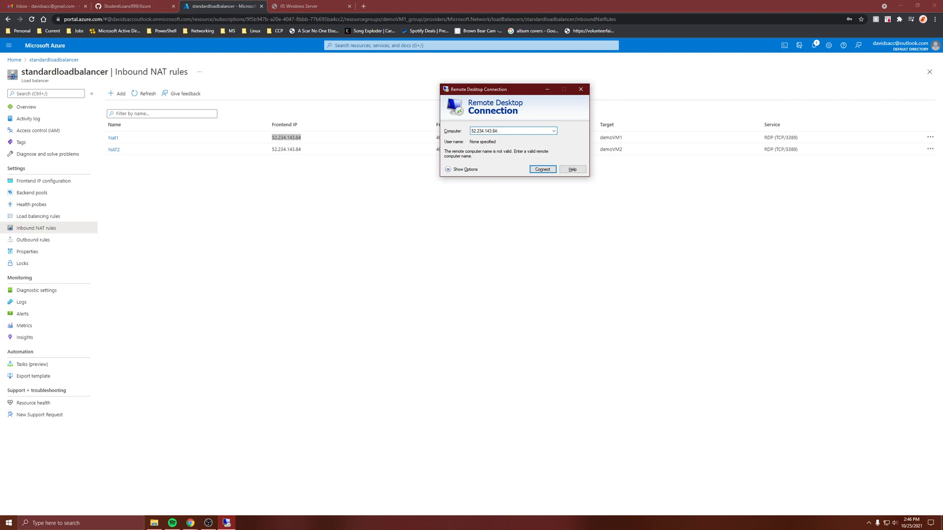
{"action": "left_click_drag", "start_coordinate": [515, 89], "coordinate": [615, 89]}
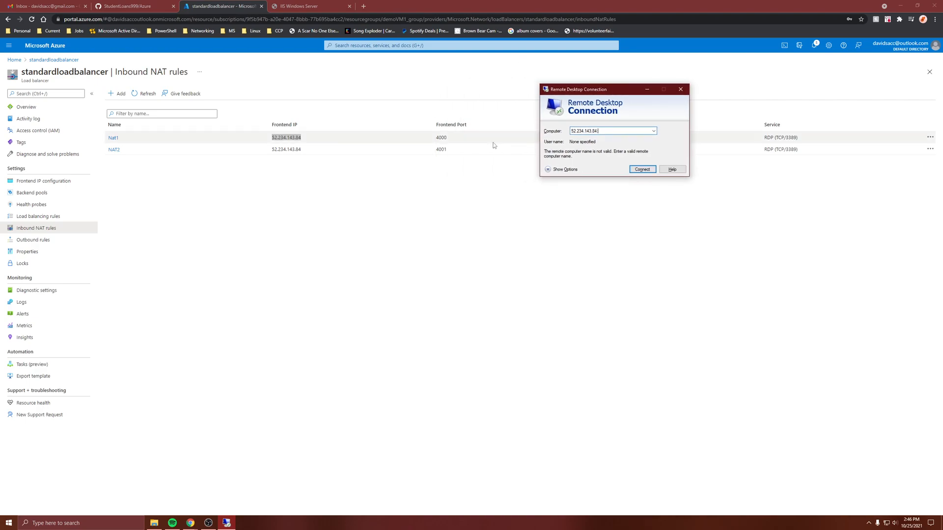
{"action": "type", "text": "4000"}
{"action": "left_click", "coordinate": [647, 169]}
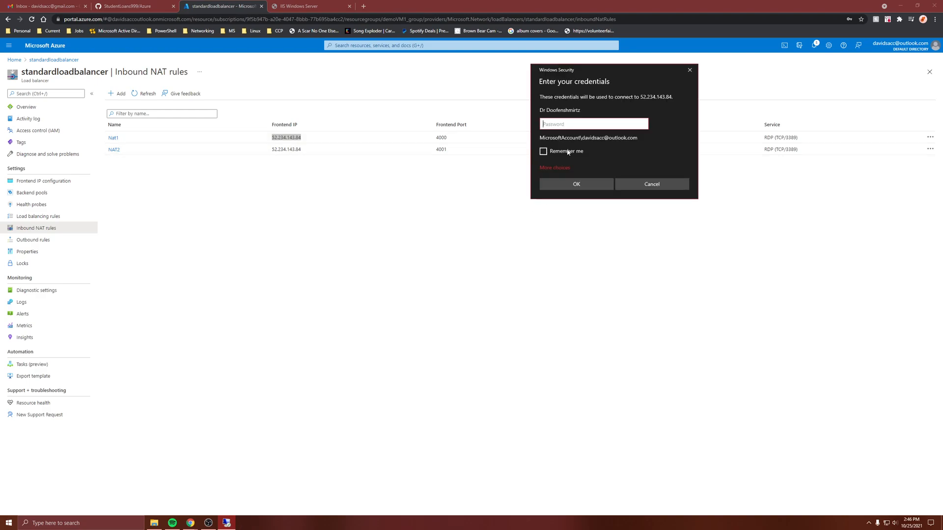
{"action": "left_click", "coordinate": [556, 168]}
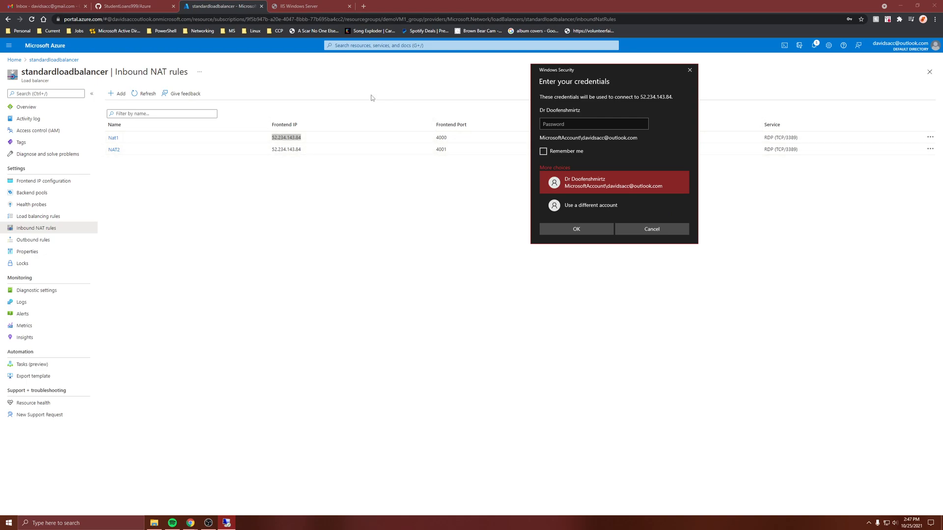
{"action": "left_click", "coordinate": [323, 9]}
{"action": "left_click", "coordinate": [221, 6]}
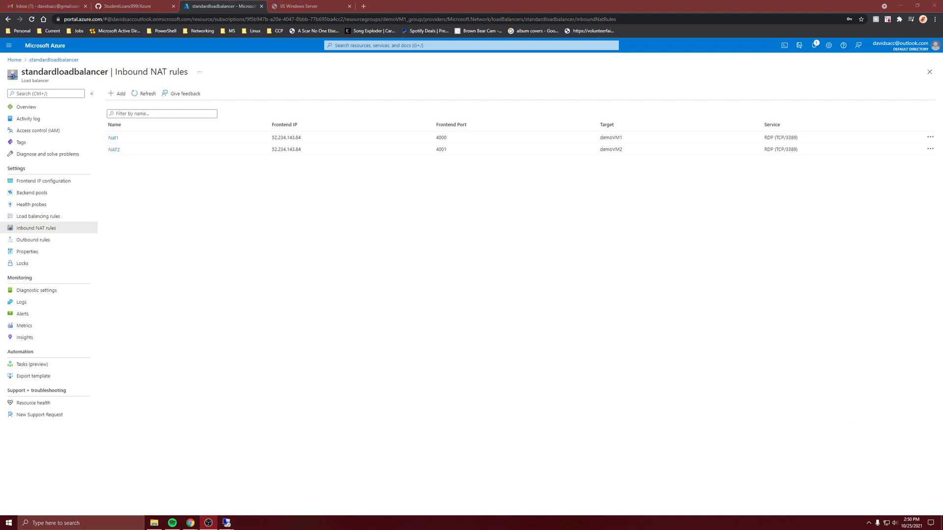
- Open the /Default.html page at the load balancer's address in the IIS Windows Server browser tab
{"action": "left_click", "coordinate": [310, 5]}
{"action": "left_click", "coordinate": [197, 17]}
{"action": "left_click", "coordinate": [198, 17]}
{"action": "type", "text": "/Default.html"}
{"action": "key", "text": "Return"}
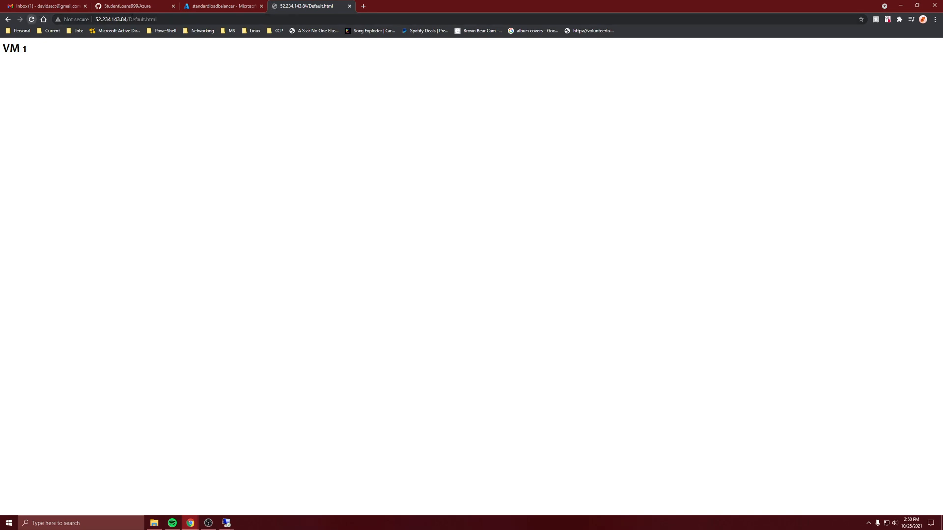
- Reload 52.234.143.84/Default.html several times to check which virtual machine answers
{"action": "left_click", "coordinate": [168, 20]}
{"action": "key", "text": "Return"}
{"action": "left_click", "coordinate": [168, 21]}
{"action": "left_click", "coordinate": [169, 20]}
{"action": "key", "text": "Return"}
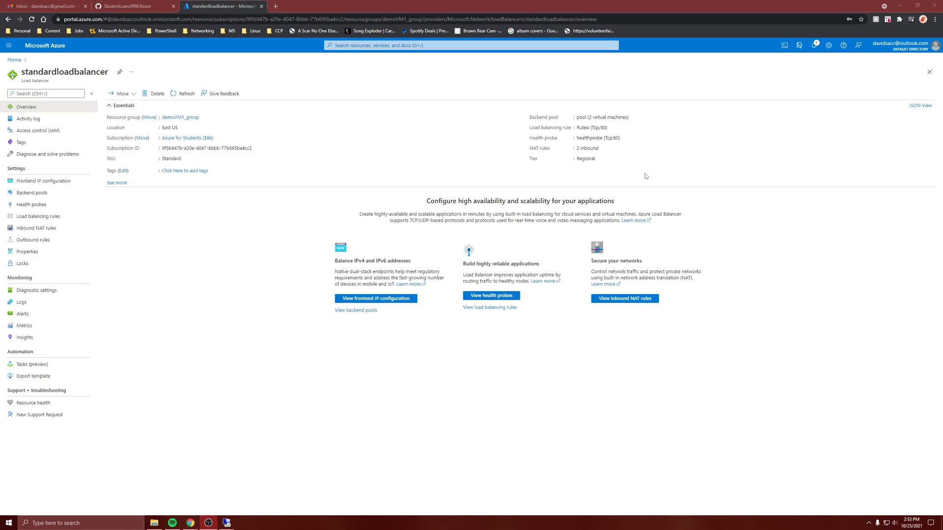
{"action": "left_click", "coordinate": [646, 176]}
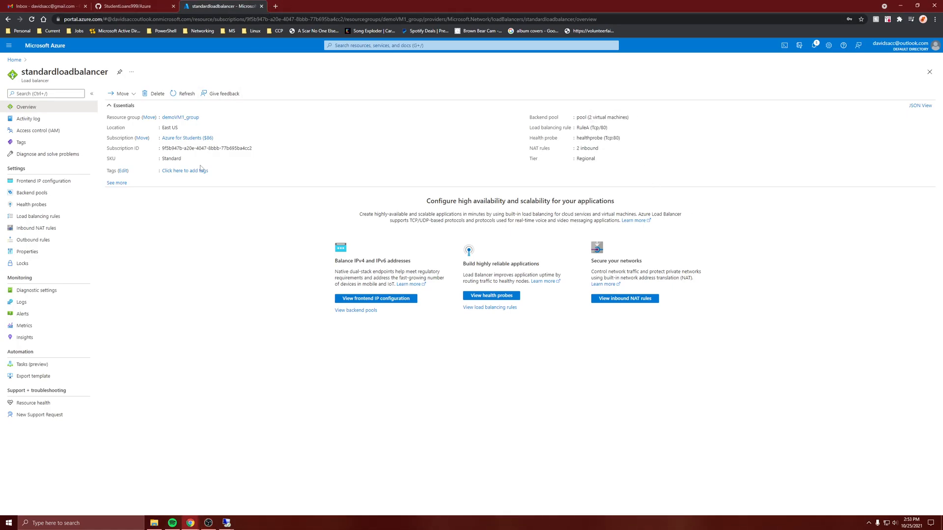
- Expand the essentials in the load balancer's overview and copy its public IP address
{"action": "left_click", "coordinate": [116, 182]}
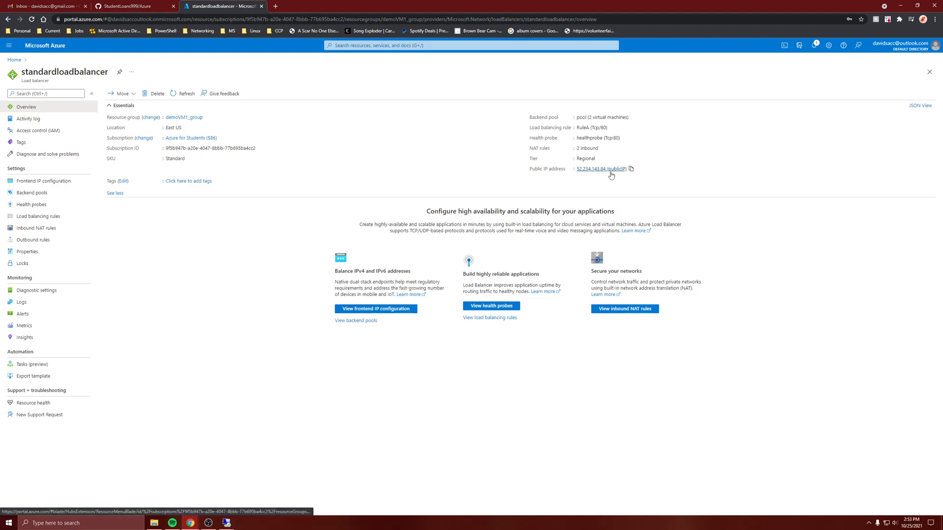
{"action": "left_click_drag", "start_coordinate": [631, 172], "coordinate": [574, 170]}
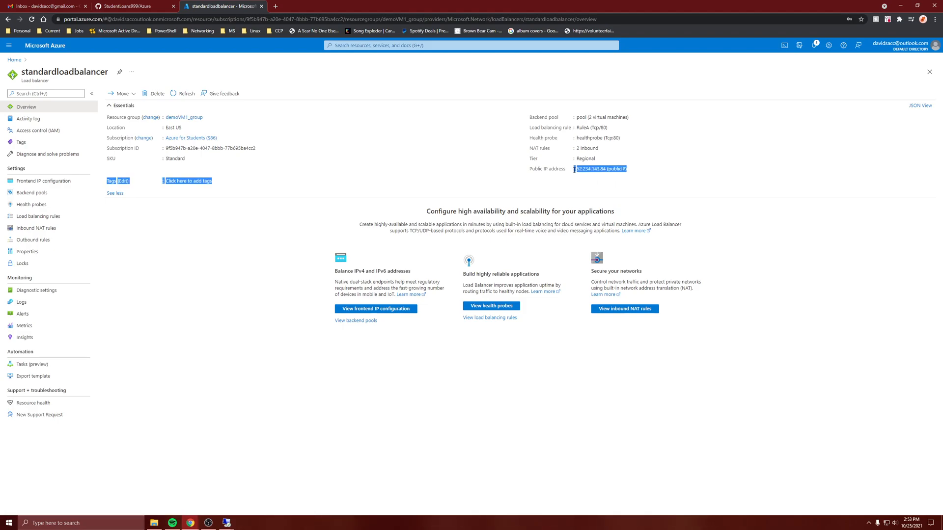
{"action": "left_click", "coordinate": [631, 169]}
- Load 52.234.143.84 in a new browser tab, removing the publicIP name from the pasted address
{"action": "left_click", "coordinate": [276, 6]}
{"action": "key", "text": "ctrl+v"}
{"action": "key", "text": "ctrl+a"}
{"action": "key", "text": "End"}
{"action": "key", "text": "ctrl+shift+Left"}
{"action": "key", "text": "BackSpace"}
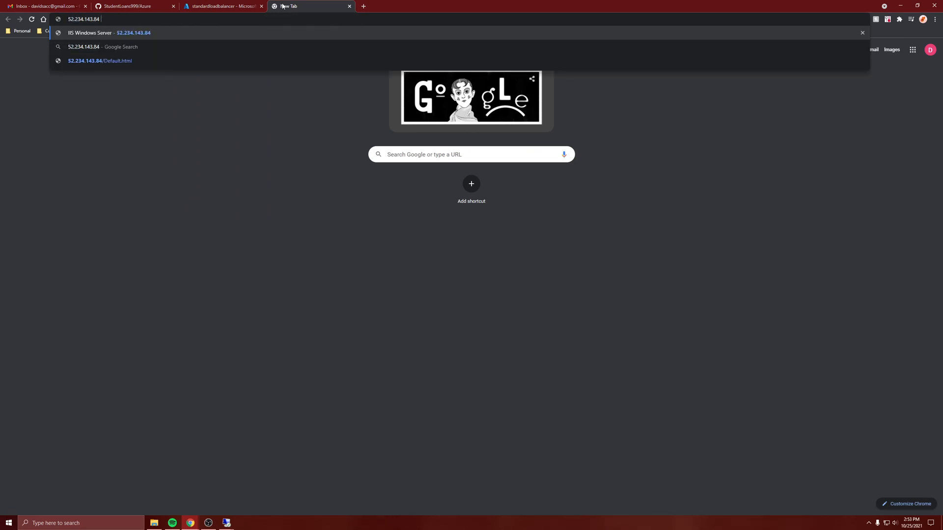
{"action": "key", "text": "Return"}
- Open the Default.html page at 52.234.143.84 in the new tab
{"action": "left_click", "coordinate": [238, 19]}
{"action": "left_click", "coordinate": [238, 19]}
{"action": "type", "text": "/"}
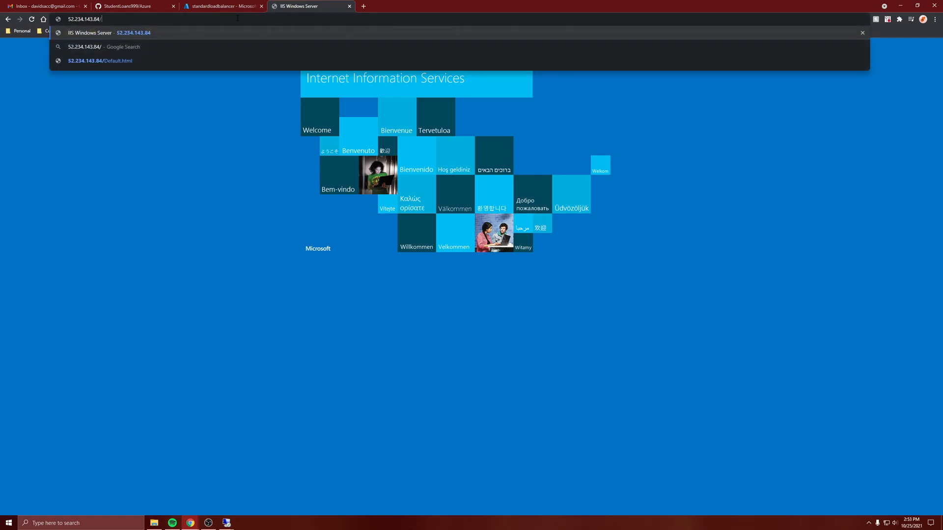
{"action": "left_click", "coordinate": [146, 60]}
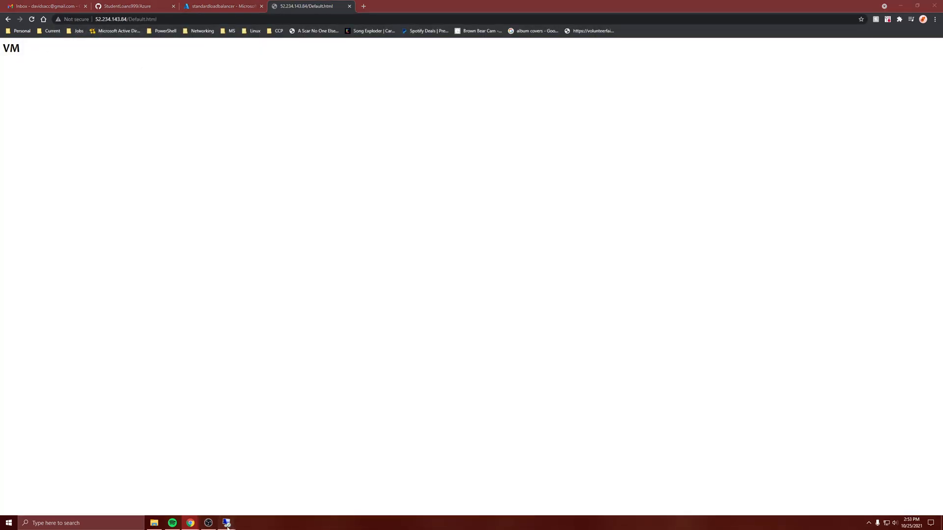
- Switch to the Remote Desktop session for 52.234.143.84:4000
{"action": "mouse_move", "coordinate": [227, 526]}
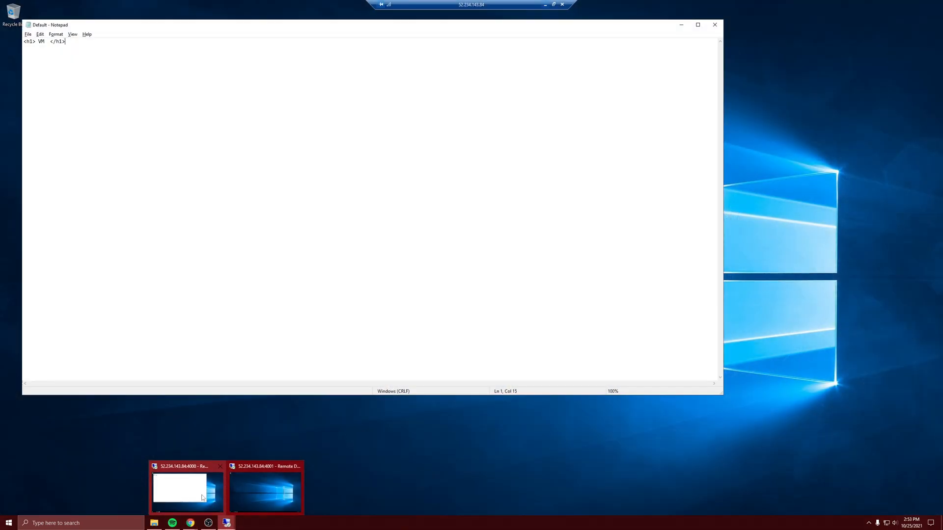